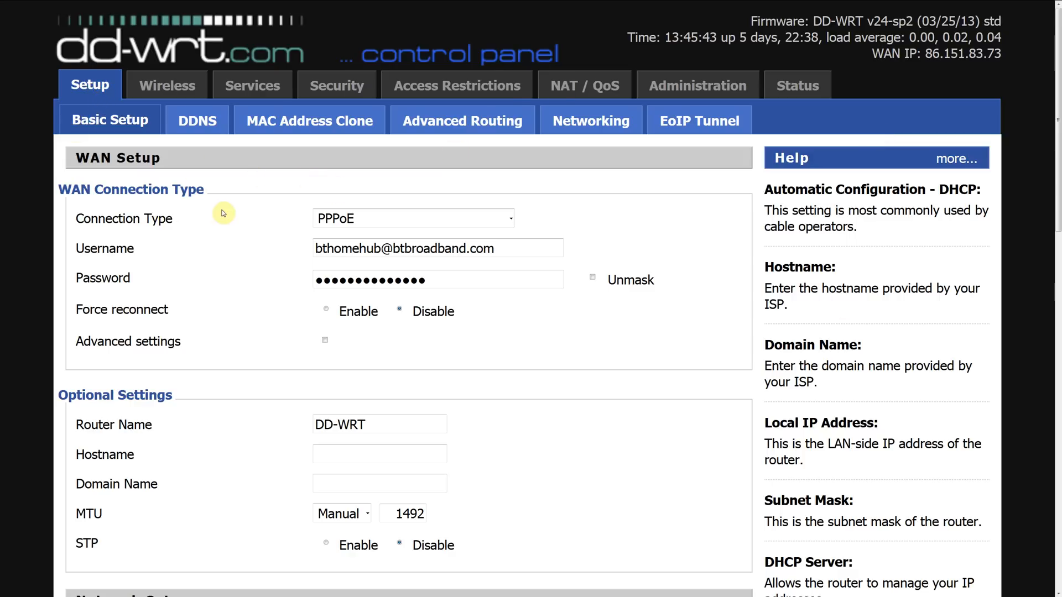
- Examine the router IP and Network Address Server Settings (DHCP) sections of the basic setup page
{"action": "scroll", "coordinate": [261, 246], "scroll_direction": "down", "scroll_amount": 10}
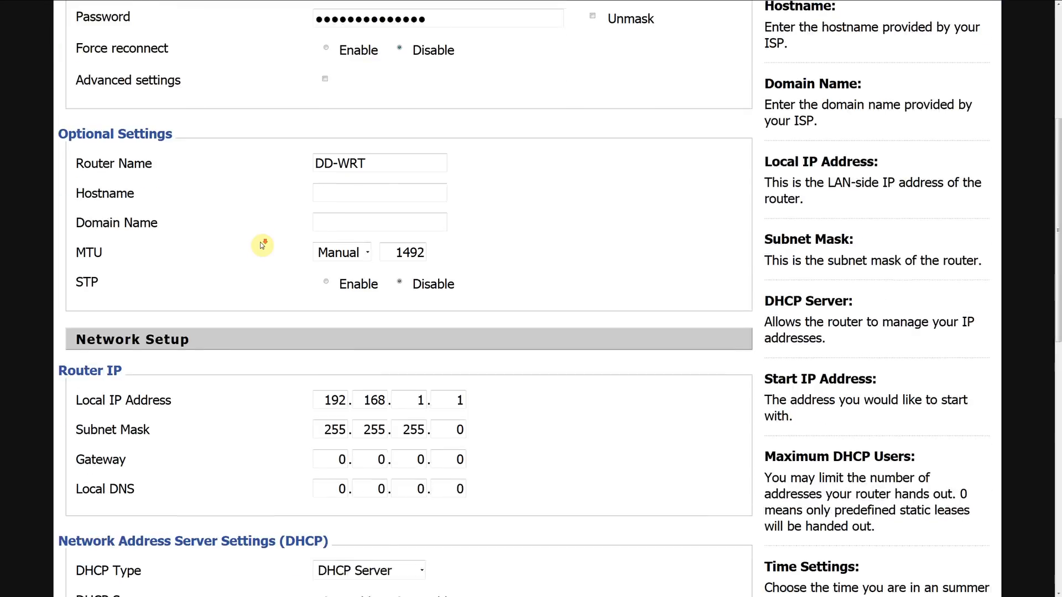
{"action": "scroll", "coordinate": [261, 246], "scroll_direction": "up", "scroll_amount": 2}
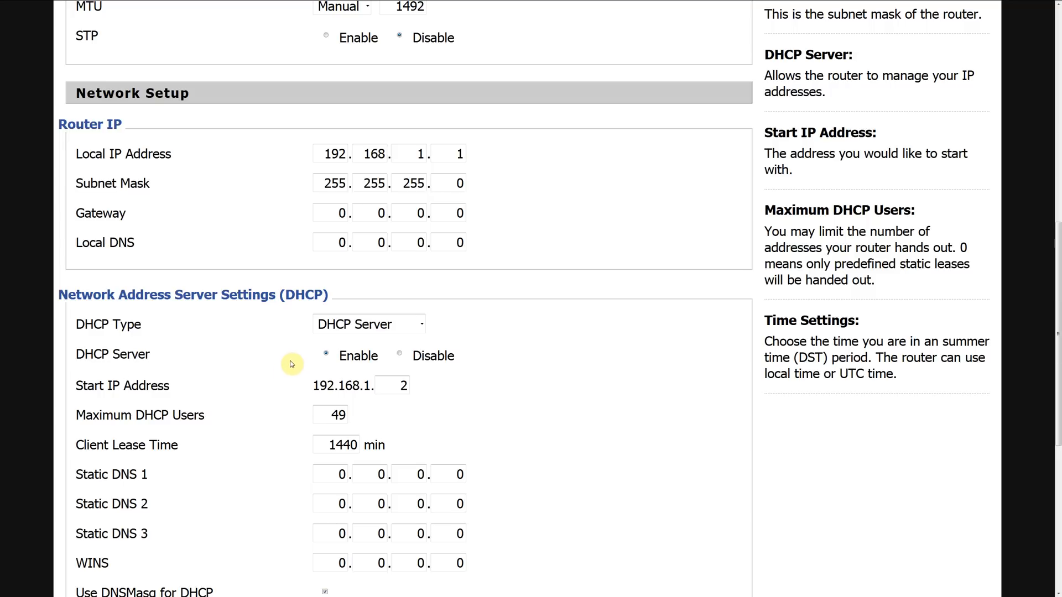
{"action": "left_click_drag", "start_coordinate": [58, 296], "coordinate": [203, 307]}
{"action": "left_click", "coordinate": [206, 319]}
{"action": "left_click_drag", "start_coordinate": [59, 299], "coordinate": [329, 298]}
{"action": "left_click", "coordinate": [272, 322]}
{"action": "scroll", "coordinate": [266, 348], "scroll_direction": "down", "scroll_amount": 2}
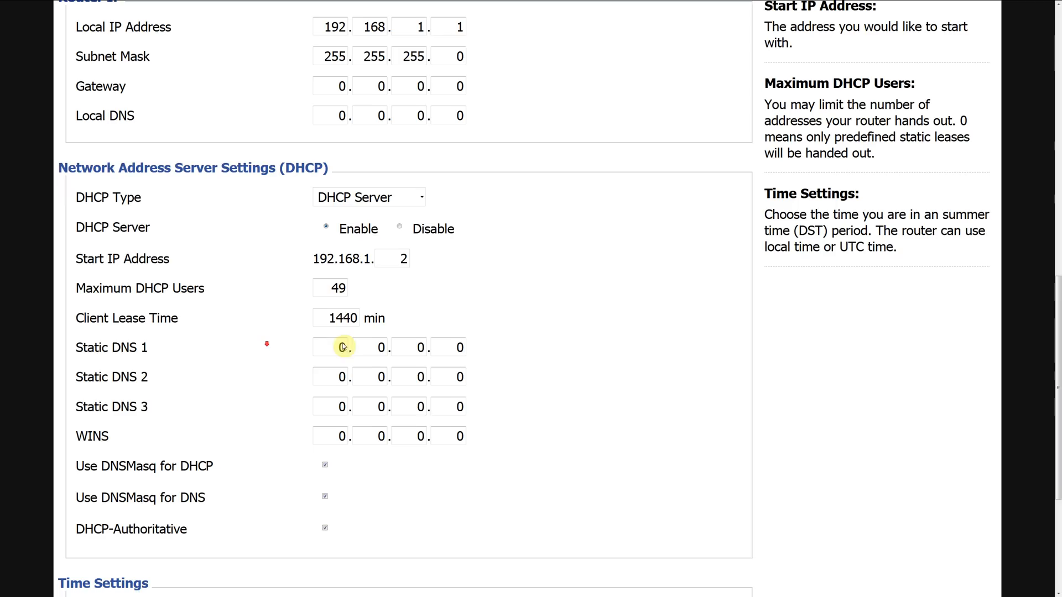
{"action": "scroll", "coordinate": [268, 348], "scroll_direction": "down", "scroll_amount": 2}
{"action": "scroll", "coordinate": [332, 310], "scroll_direction": "up", "scroll_amount": 4}
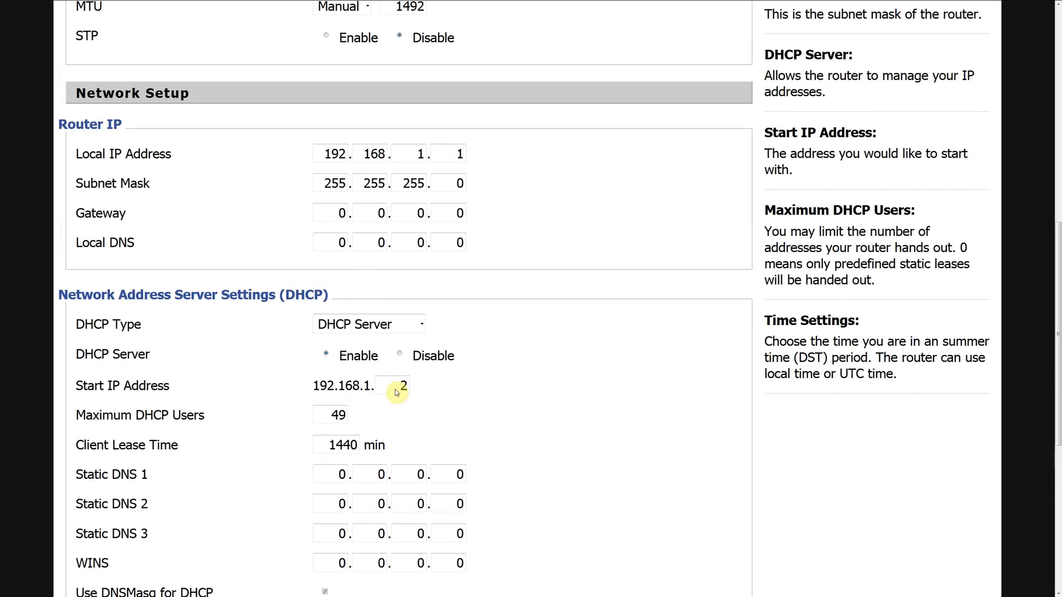
- Check the DHCP start IP address and the maximum DHCP users to learn the address range handed out
{"action": "scroll", "coordinate": [399, 420], "scroll_direction": "down", "scroll_amount": 2}
{"action": "left_click", "coordinate": [386, 264]}
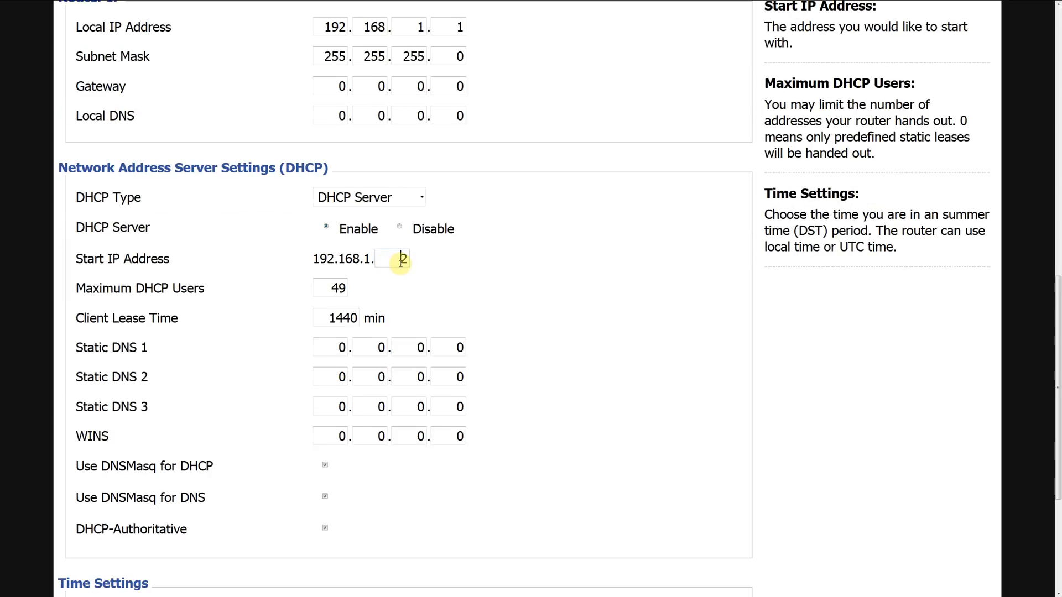
{"action": "left_click_drag", "start_coordinate": [401, 262], "coordinate": [405, 264]}
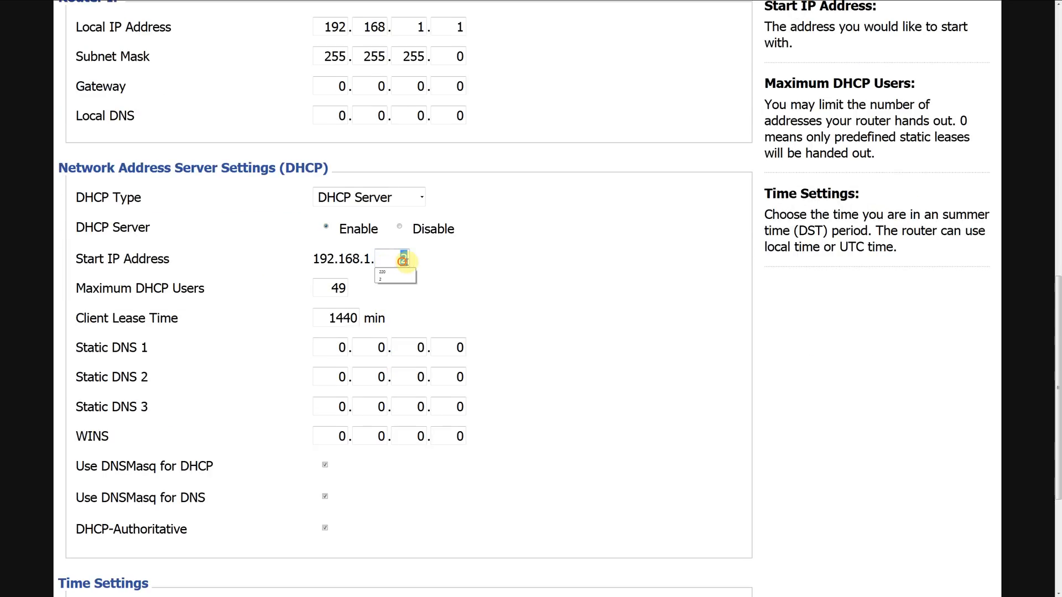
{"action": "left_click", "coordinate": [326, 289]}
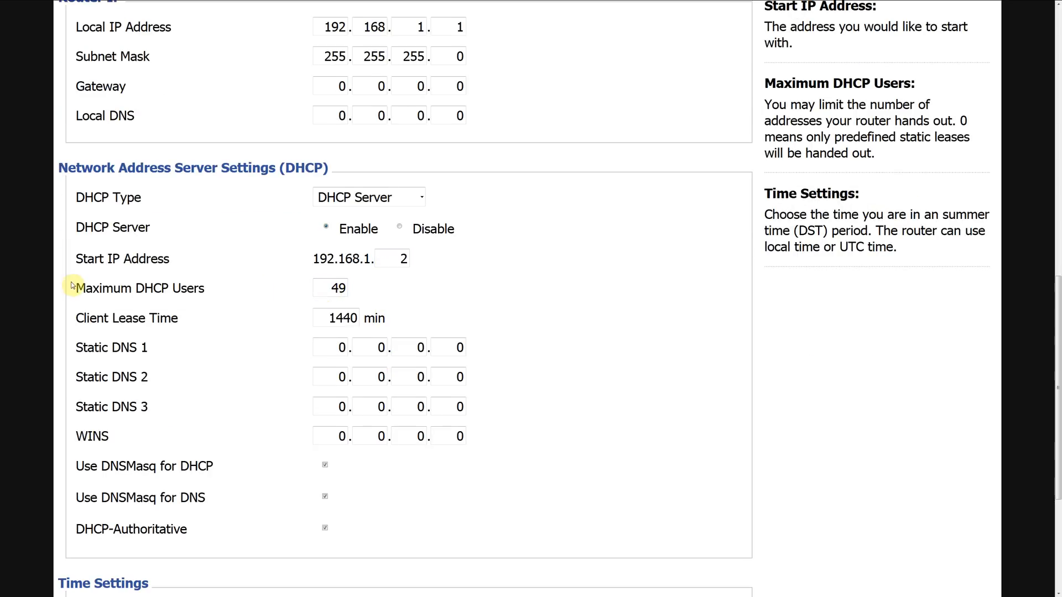
{"action": "double_click", "coordinate": [329, 288]}
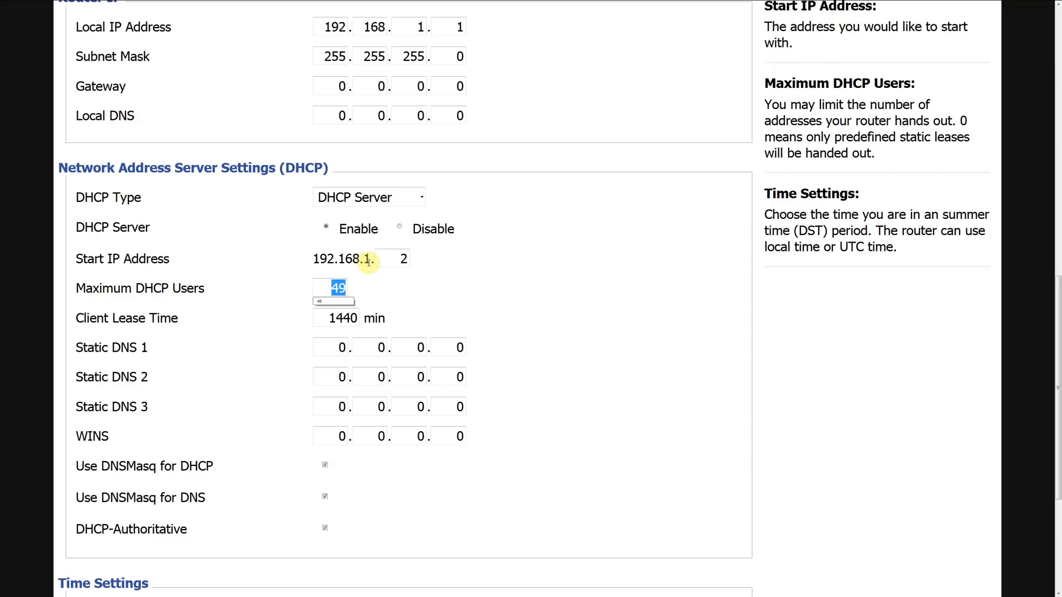
{"action": "left_click", "coordinate": [403, 260]}
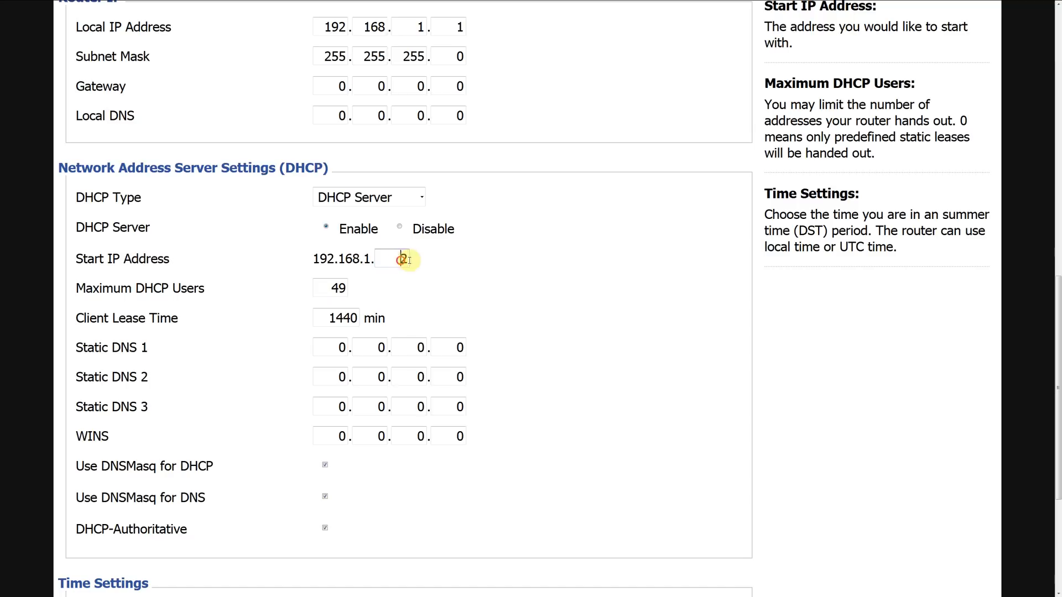
{"action": "left_click", "coordinate": [399, 260]}
{"action": "left_click", "coordinate": [332, 288]}
{"action": "scroll", "coordinate": [299, 443], "scroll_direction": "down", "scroll_amount": 4}
{"action": "scroll", "coordinate": [292, 472], "scroll_direction": "up", "scroll_amount": 15}
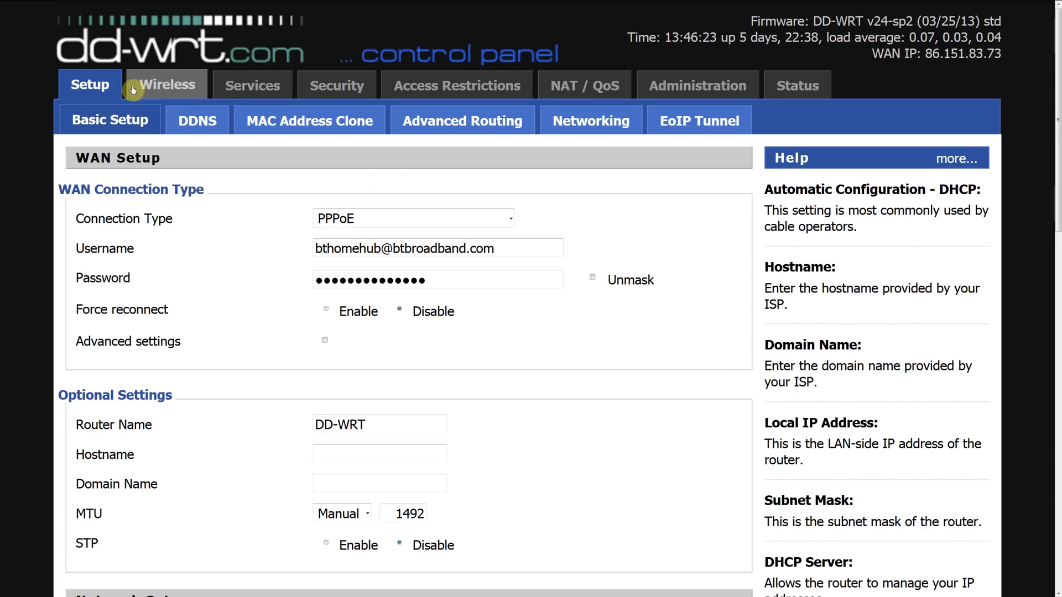
- Open the access restrictions and copy the googlesyndication.com entry from the Adverts policy's website blocking by URL address
{"action": "left_click", "coordinate": [468, 87]}
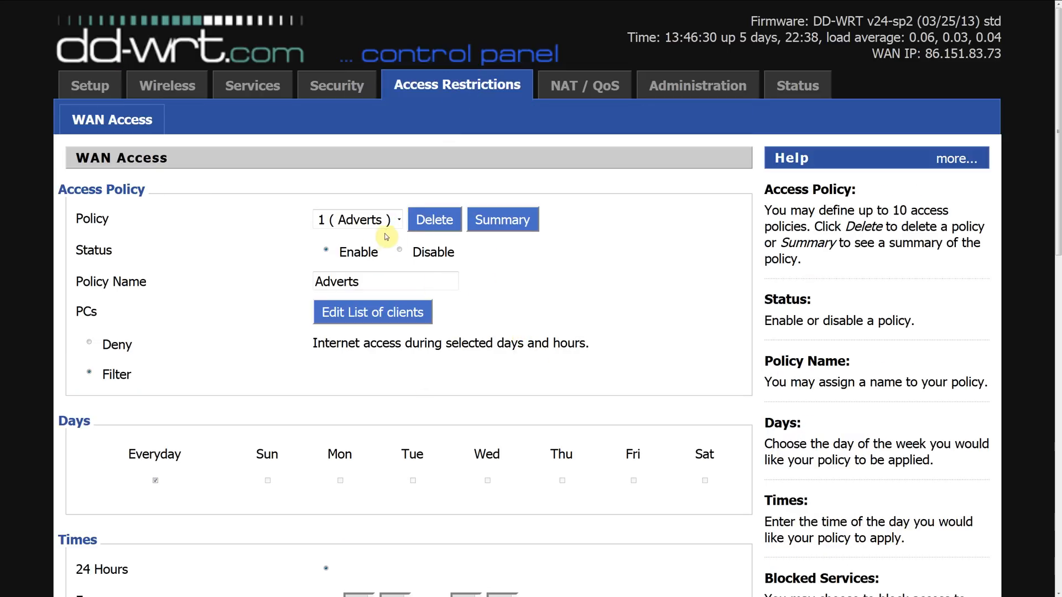
{"action": "scroll", "coordinate": [354, 243], "scroll_direction": "down", "scroll_amount": 5}
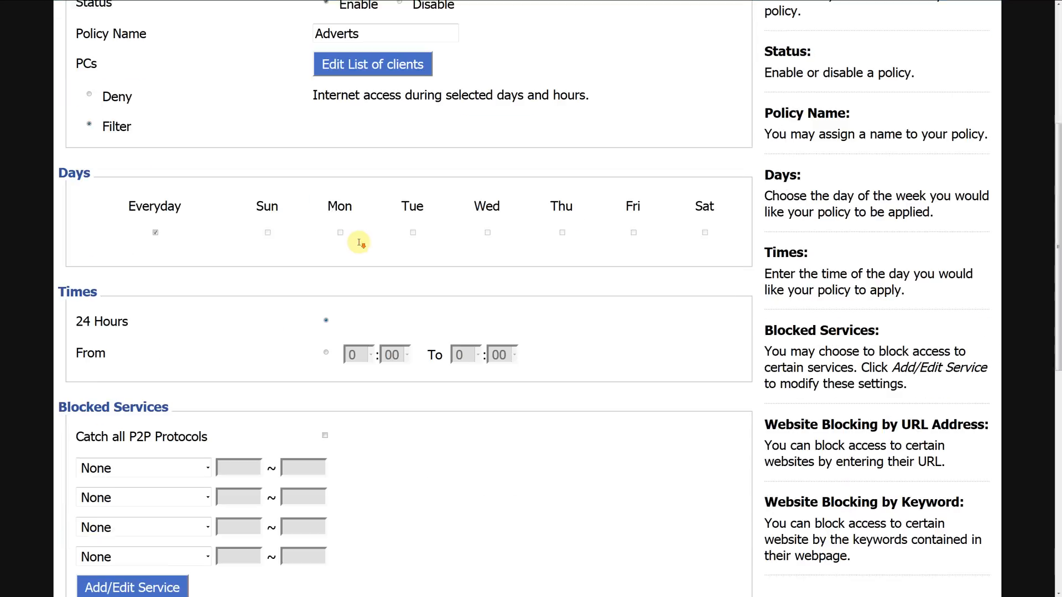
{"action": "scroll", "coordinate": [388, 255], "scroll_direction": "down", "scroll_amount": 9}
{"action": "triple_click", "coordinate": [664, 202]}
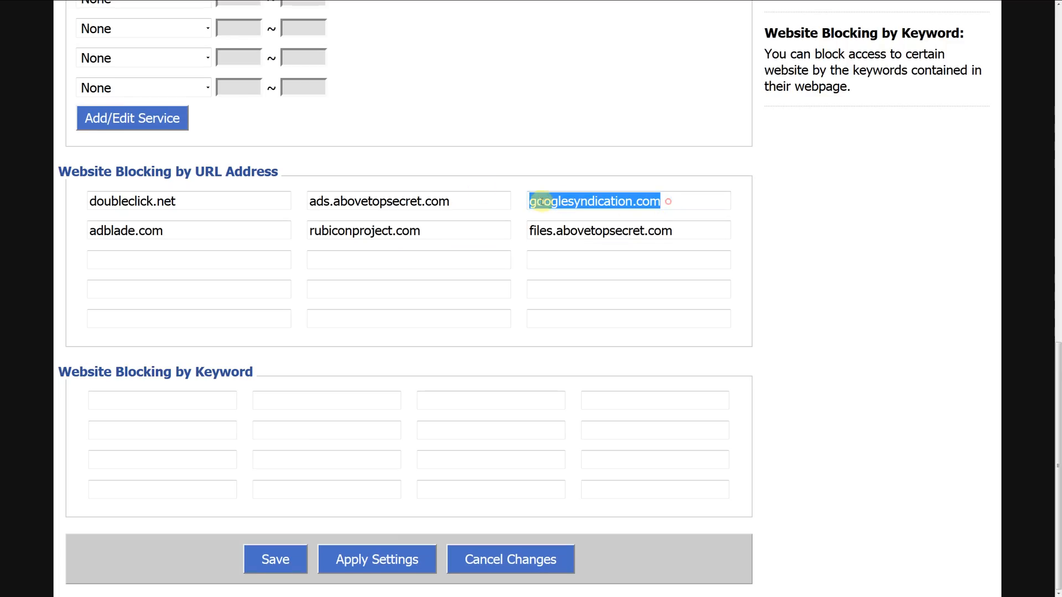
{"action": "right_click", "coordinate": [565, 201]}
{"action": "left_click", "coordinate": [585, 227]}
{"action": "scroll", "coordinate": [368, 275], "scroll_direction": "up", "scroll_amount": 15}
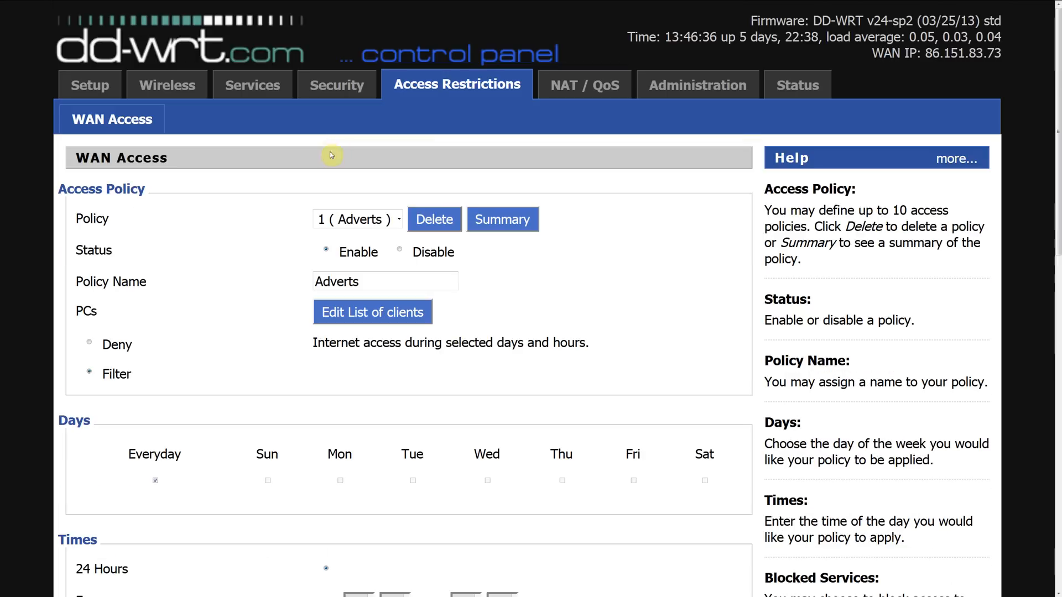
{"action": "left_click", "coordinate": [379, 221]}
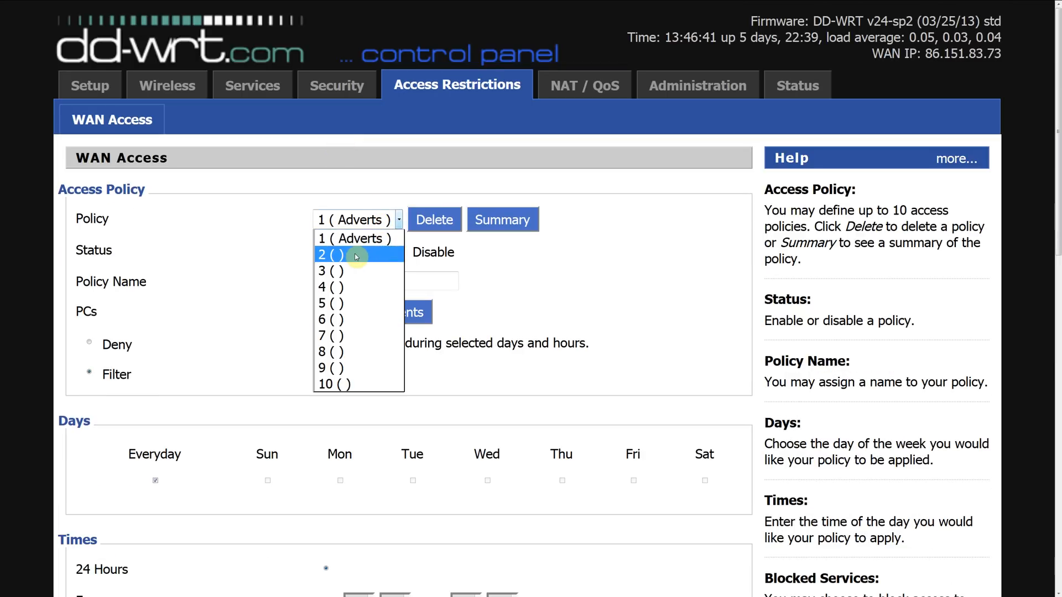
{"action": "left_click", "coordinate": [356, 256]}
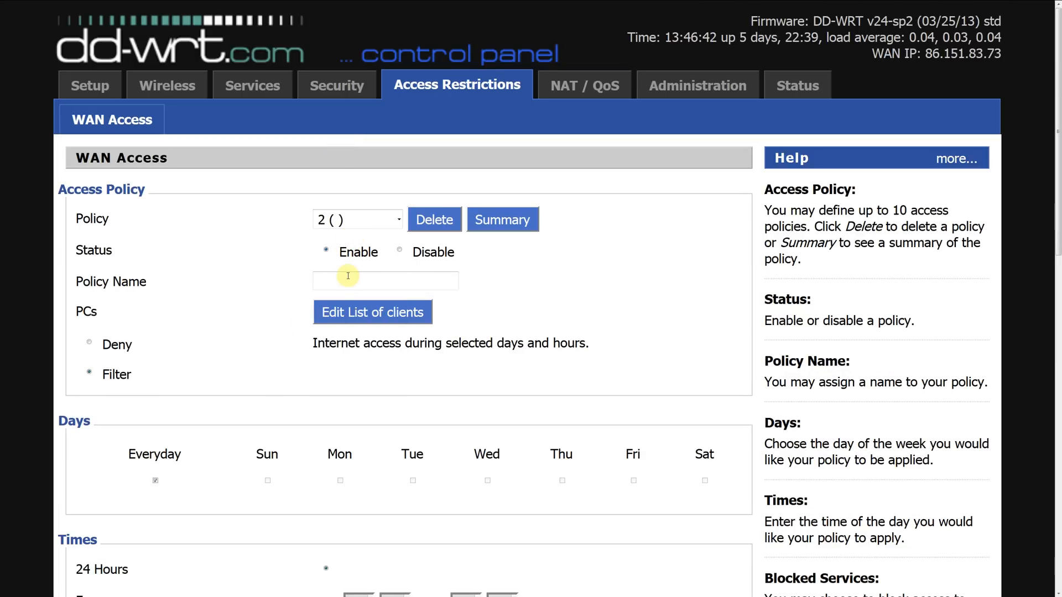
{"action": "left_click", "coordinate": [401, 250]}
{"action": "left_click", "coordinate": [373, 280]}
- Switch to access policy 3 and name it "Block Website and Ads"
{"action": "left_click", "coordinate": [398, 220]}
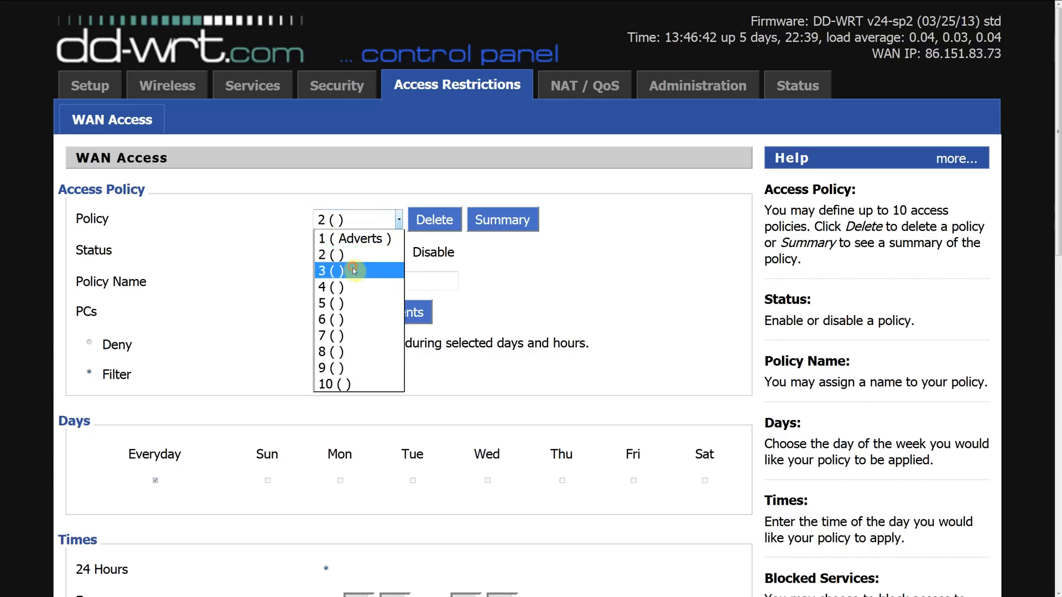
{"action": "left_click", "coordinate": [358, 271]}
{"action": "left_click", "coordinate": [357, 281]}
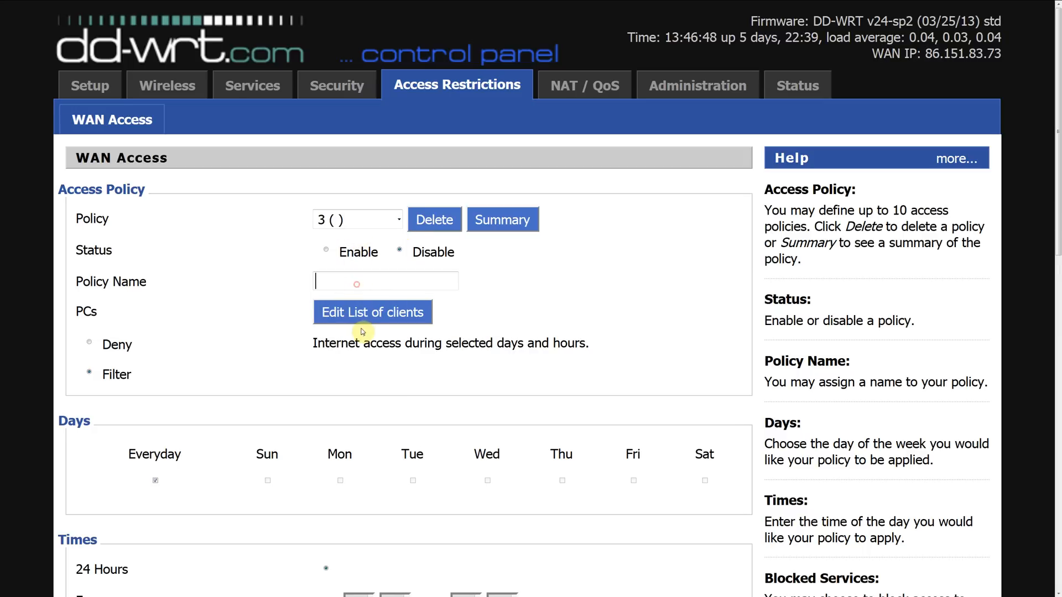
{"action": "type", "text": "Block Website and Ads"}
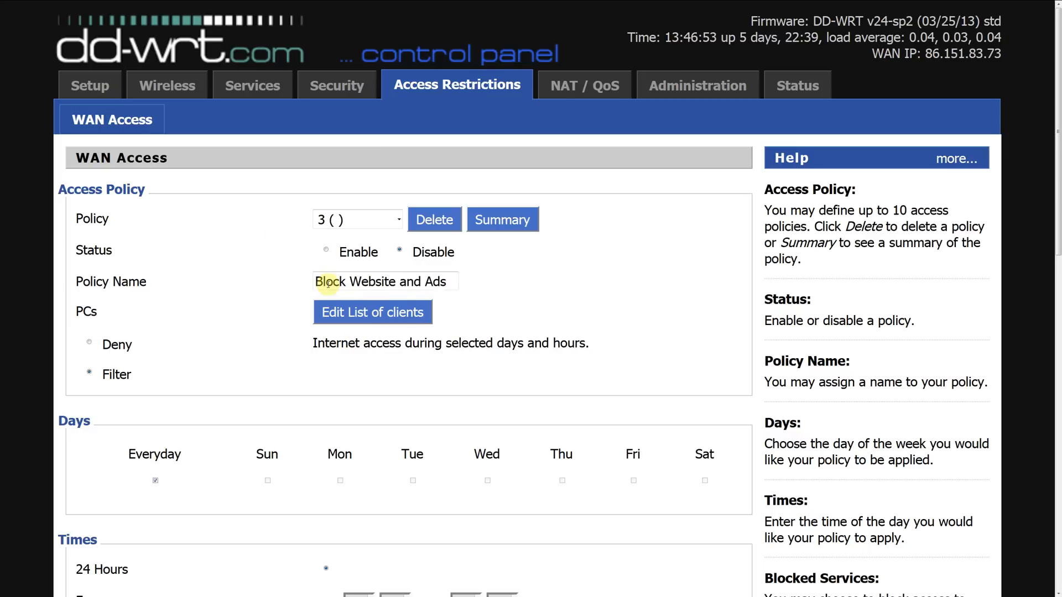
- Open the policy's list of clients and examine the MAC address, single IP address and IP range entries
{"action": "left_click", "coordinate": [372, 321]}
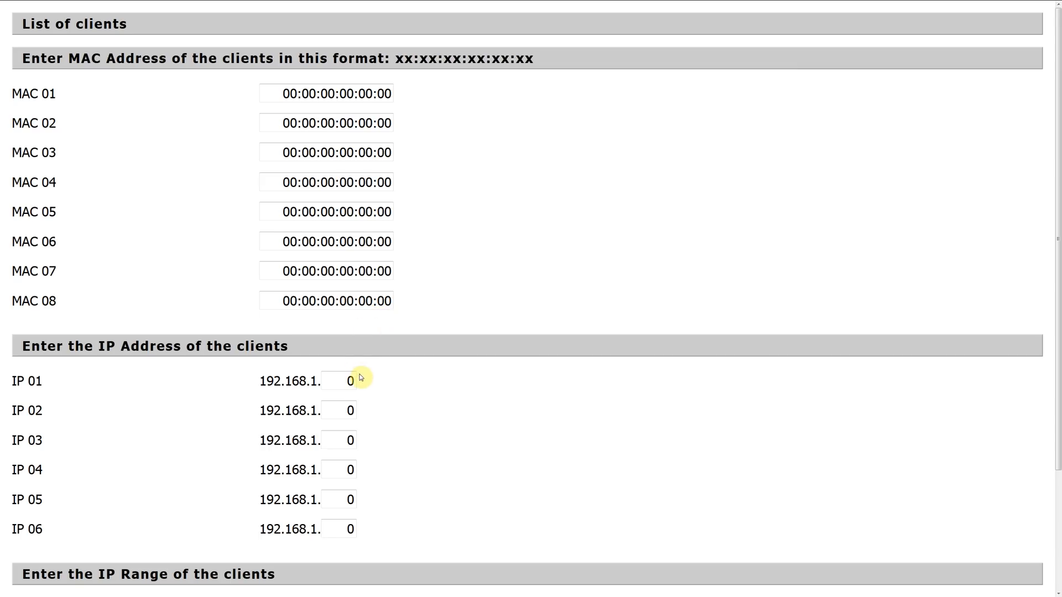
{"action": "scroll", "coordinate": [362, 378], "scroll_direction": "down", "scroll_amount": 1}
{"action": "scroll", "coordinate": [362, 377], "scroll_direction": "down", "scroll_amount": 2}
{"action": "scroll", "coordinate": [360, 372], "scroll_direction": "up", "scroll_amount": 3}
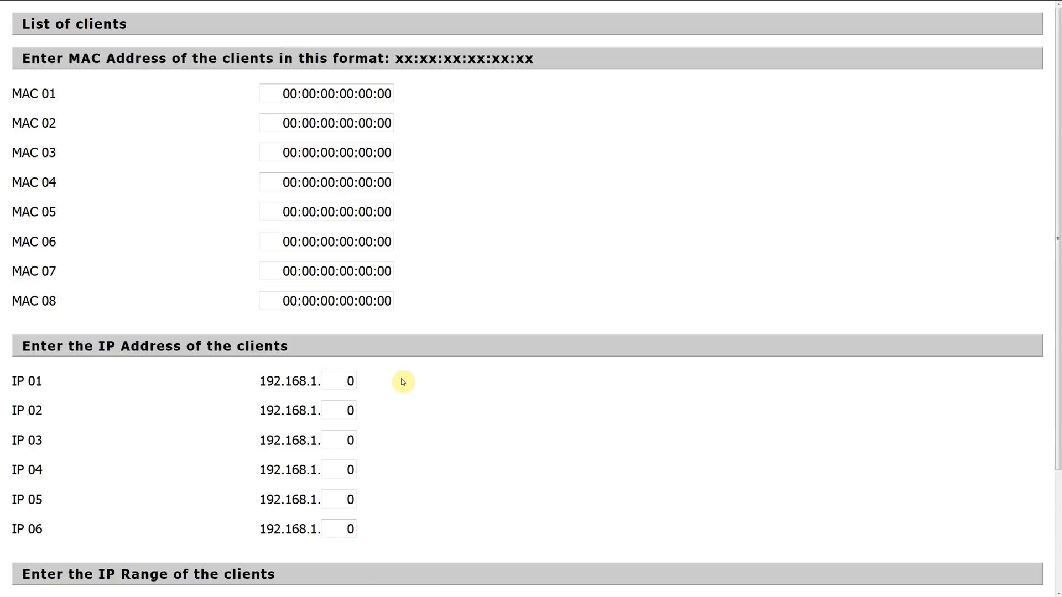
{"action": "scroll", "coordinate": [400, 382], "scroll_direction": "down", "scroll_amount": 2}
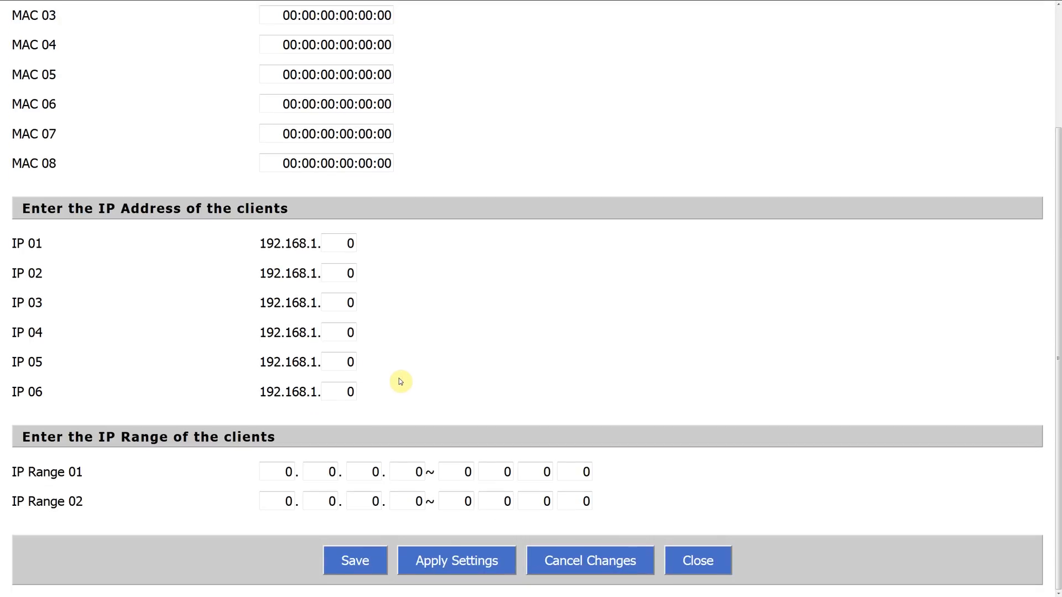
{"action": "scroll", "coordinate": [377, 384], "scroll_direction": "up", "scroll_amount": 2}
{"action": "left_click_drag", "start_coordinate": [336, 372], "coordinate": [388, 404]}
{"action": "left_click", "coordinate": [337, 375]}
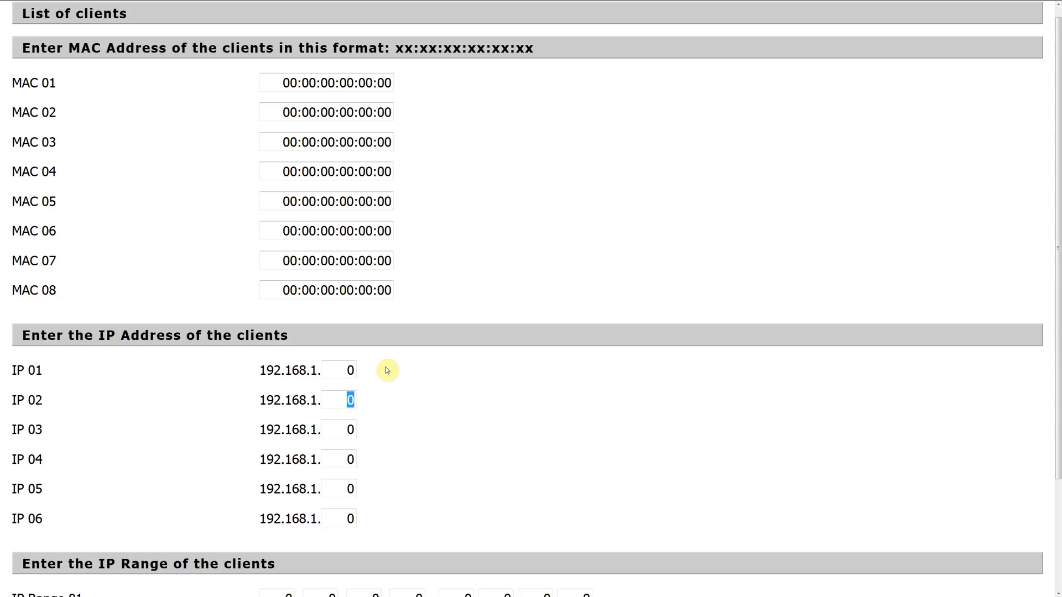
{"action": "left_click", "coordinate": [338, 372]}
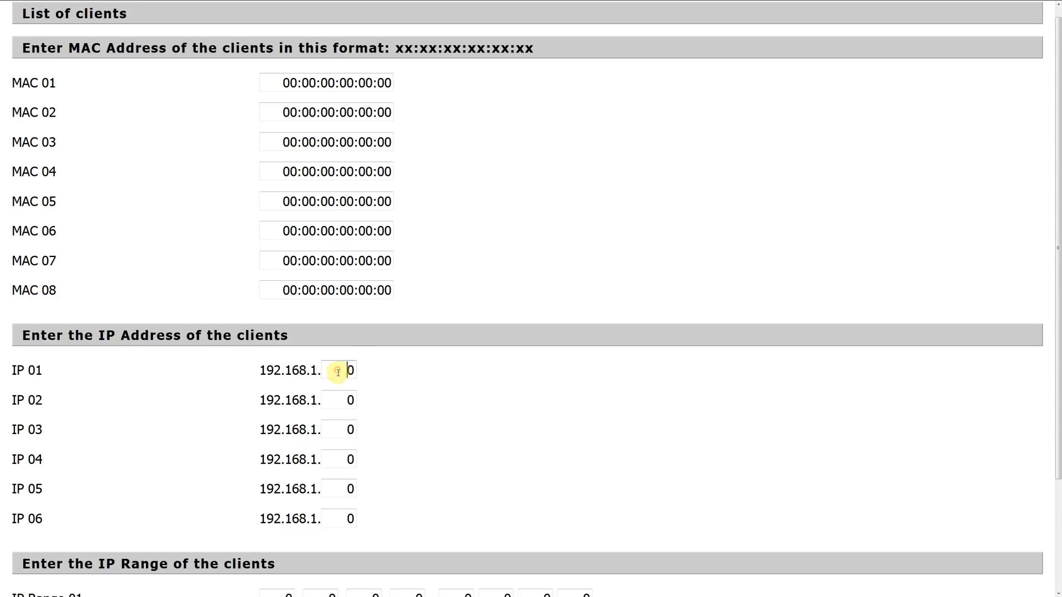
{"action": "left_click_drag", "start_coordinate": [334, 371], "coordinate": [365, 397]}
{"action": "left_click", "coordinate": [344, 428]}
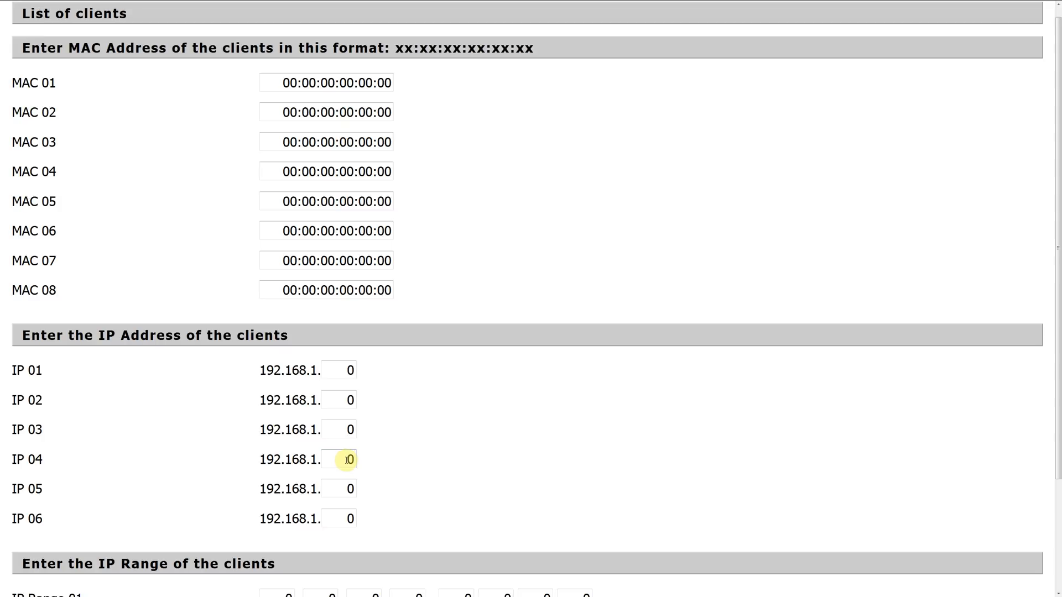
- Set the start address of client IP Range 01 to 192.168.1.2
{"action": "scroll", "coordinate": [339, 448], "scroll_direction": "down", "scroll_amount": 3}
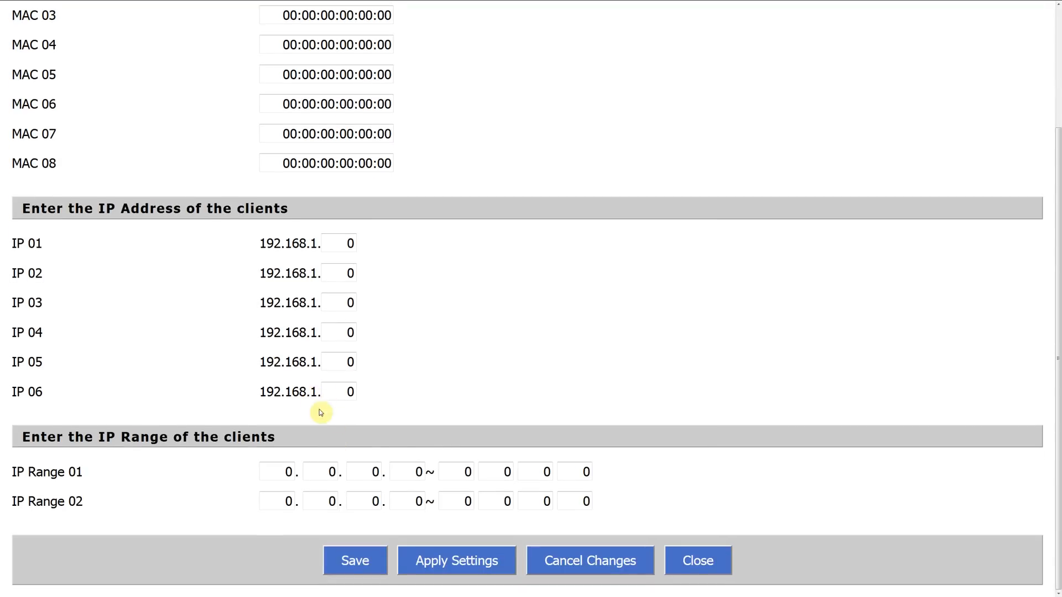
{"action": "double_click", "coordinate": [272, 475]}
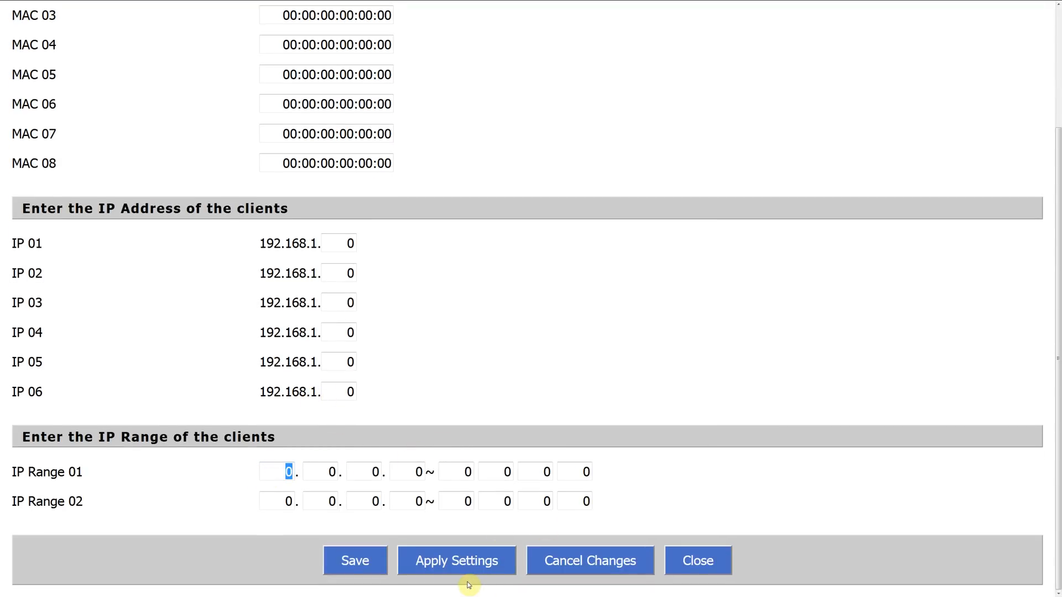
{"action": "type", "text": "192"}
{"action": "key", "text": "Tab"}
{"action": "type", "text": "1"}
{"action": "key", "text": "Tab"}
{"action": "type", "text": "1"}
{"action": "key", "text": "Tab"}
{"action": "type", "text": "2"}
{"action": "key", "text": "Tab"}
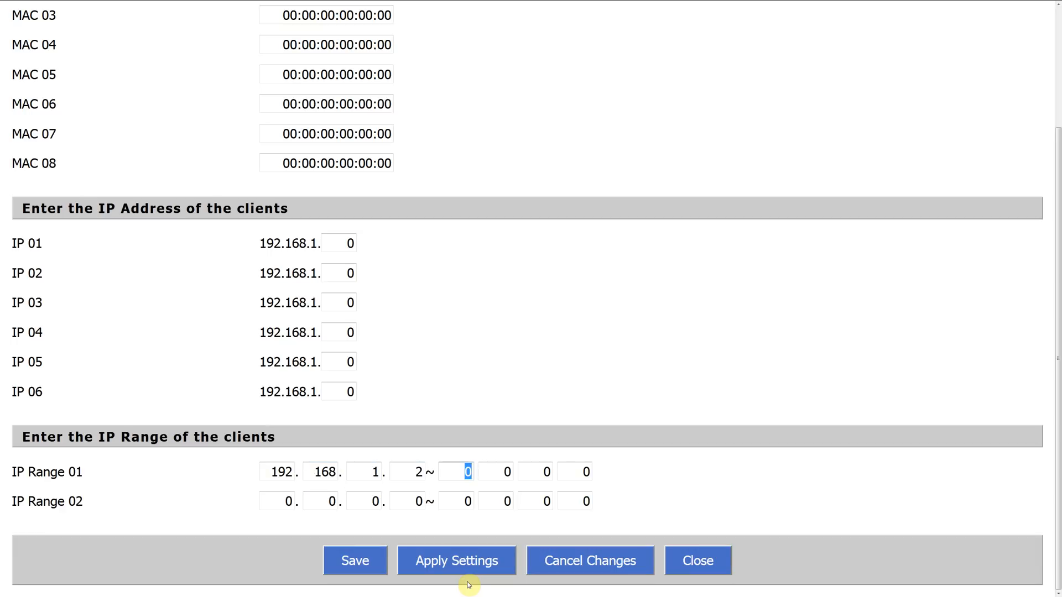
- Set the end address of client IP Range 01 to 192.168.1.50
{"action": "type", "text": "192"}
{"action": "key", "text": "Tab"}
{"action": "type", "text": "168"}
{"action": "key", "text": "Tab"}
{"action": "type", "text": "1"}
{"action": "key", "text": "Tab"}
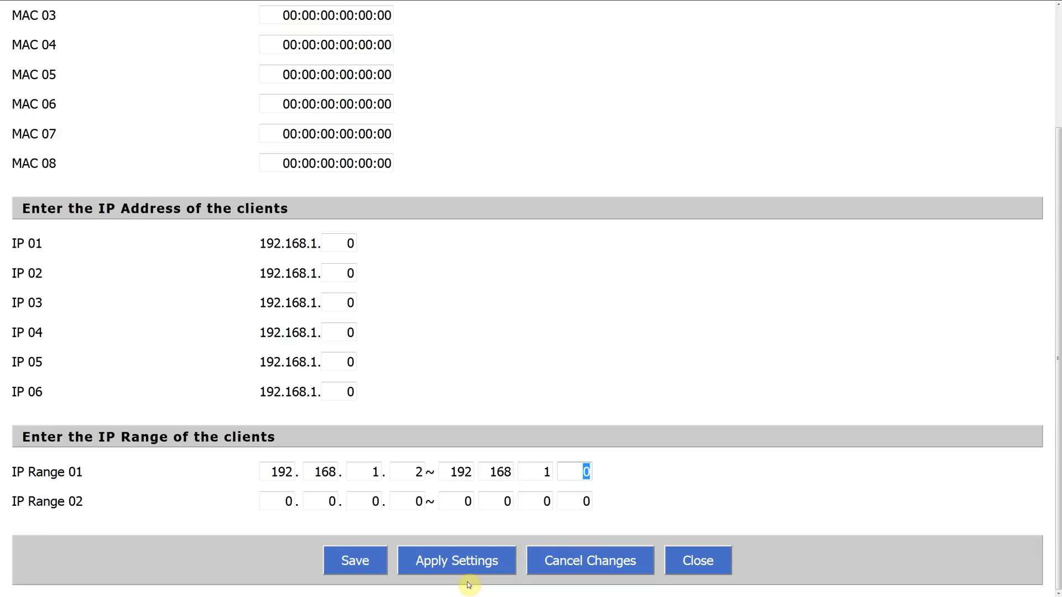
{"action": "type", "text": "50"}
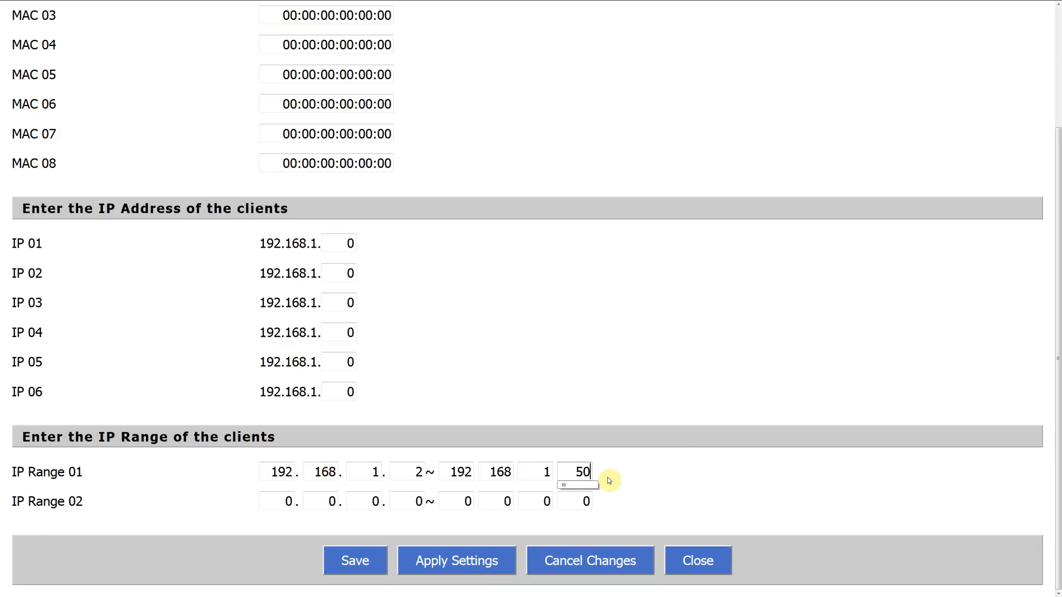
- Save and apply the list of clients, and close it to return to the access policy
{"action": "left_click", "coordinate": [356, 561]}
{"action": "left_click", "coordinate": [447, 570]}
{"action": "scroll", "coordinate": [457, 555], "scroll_direction": "down", "scroll_amount": 1}
{"action": "scroll", "coordinate": [457, 555], "scroll_direction": "down", "scroll_amount": 2}
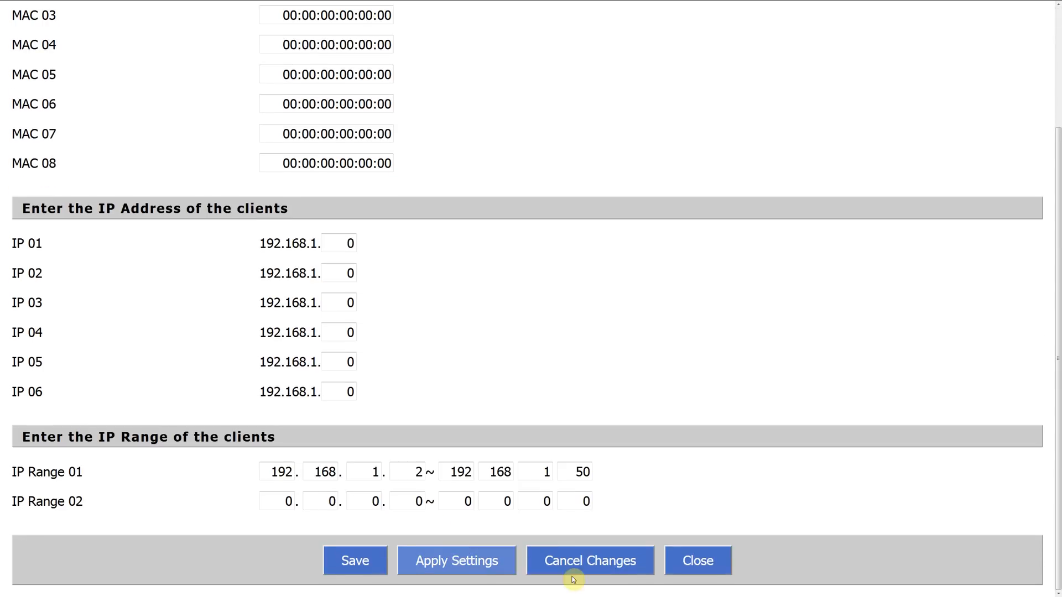
{"action": "left_click", "coordinate": [687, 562]}
{"action": "scroll", "coordinate": [462, 437], "scroll_direction": "down", "scroll_amount": 3}
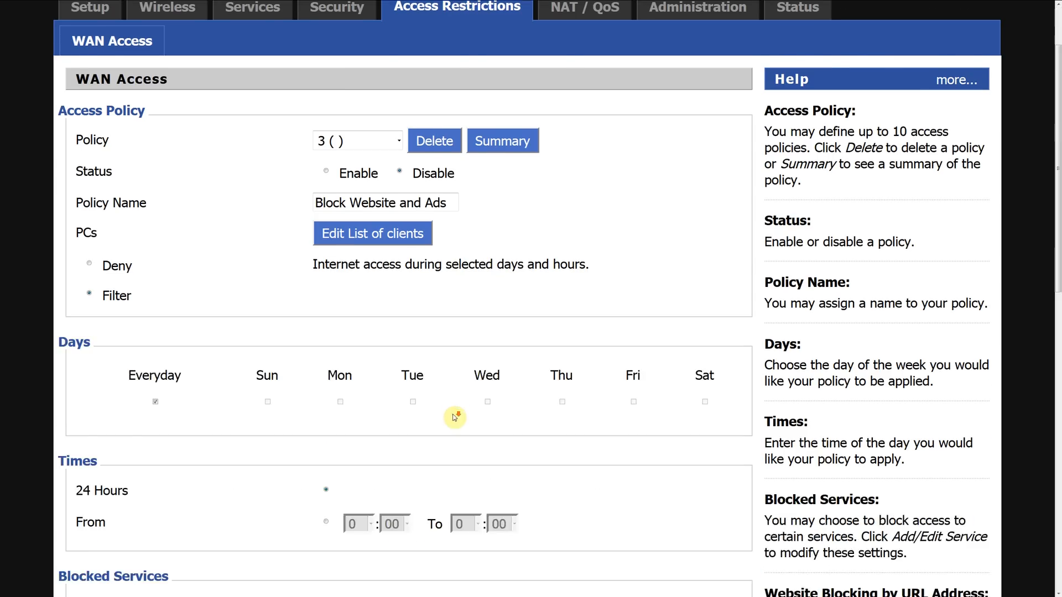
{"action": "scroll", "coordinate": [441, 404], "scroll_direction": "up", "scroll_amount": 1}
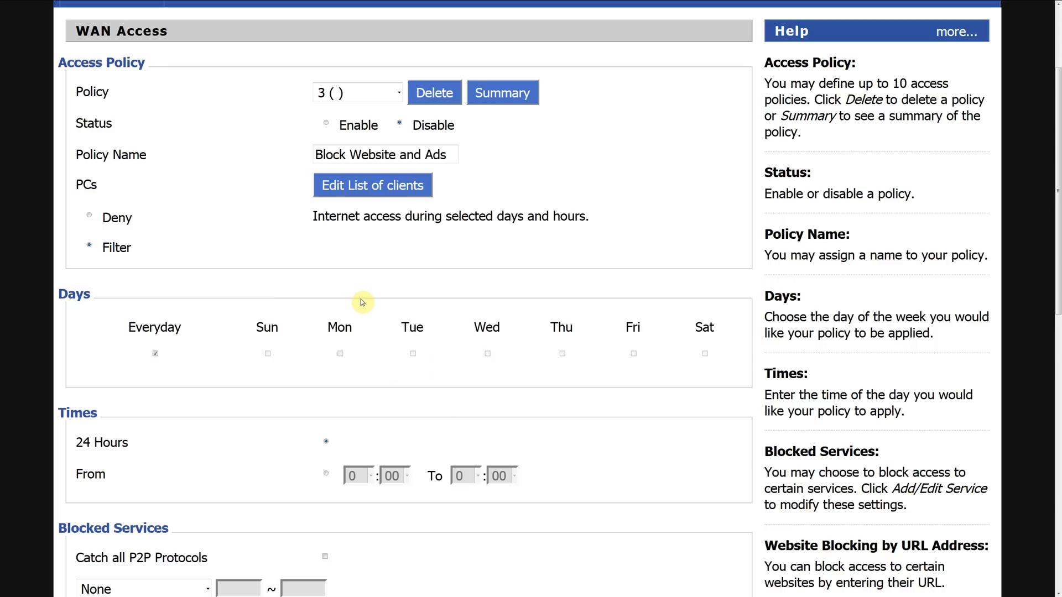
{"action": "scroll", "coordinate": [362, 303], "scroll_direction": "up", "scroll_amount": 3}
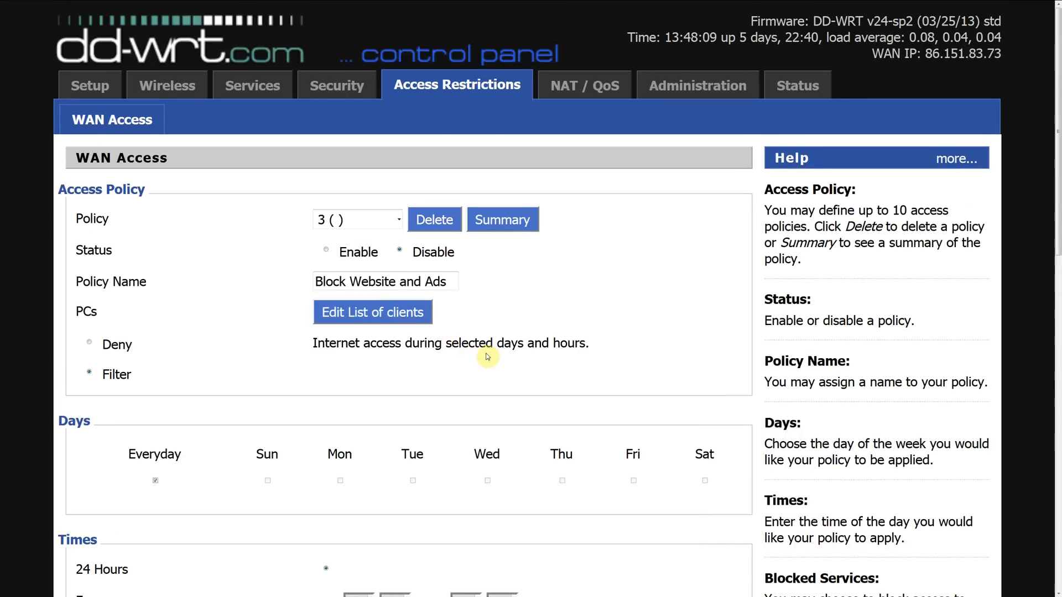
{"action": "scroll", "coordinate": [487, 357], "scroll_direction": "down", "scroll_amount": 3}
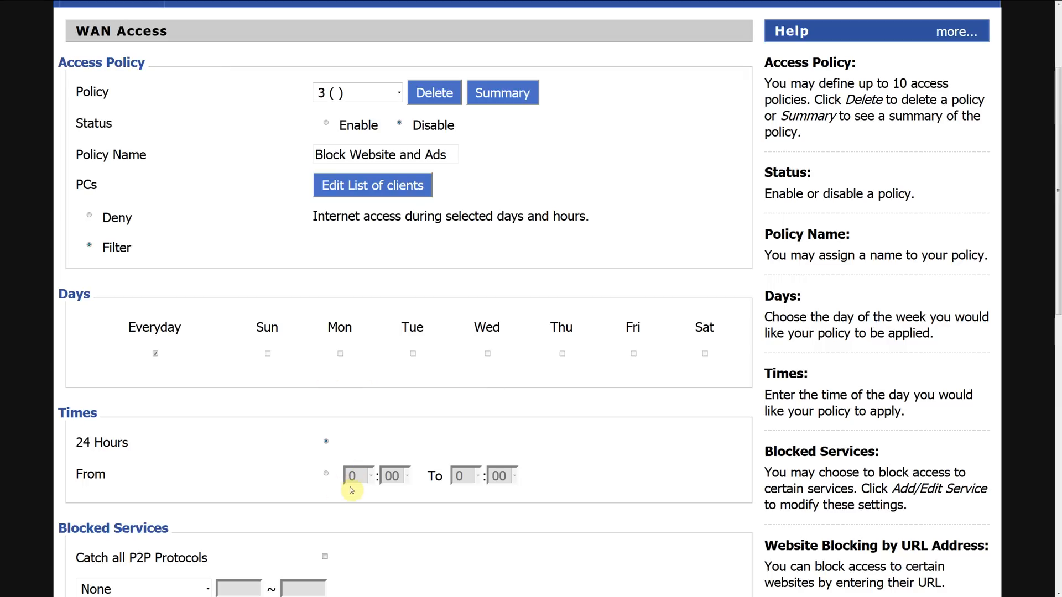
- Enter SEX as the first keyword for website blocking and clear it again
{"action": "scroll", "coordinate": [298, 472], "scroll_direction": "down", "scroll_amount": 2}
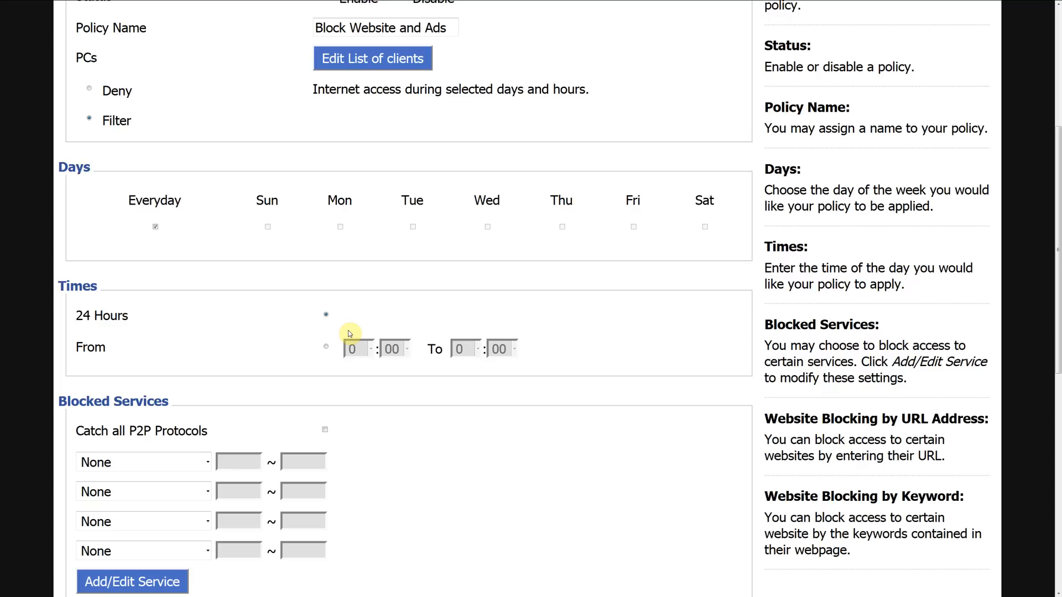
{"action": "scroll", "coordinate": [365, 371], "scroll_direction": "down", "scroll_amount": 4}
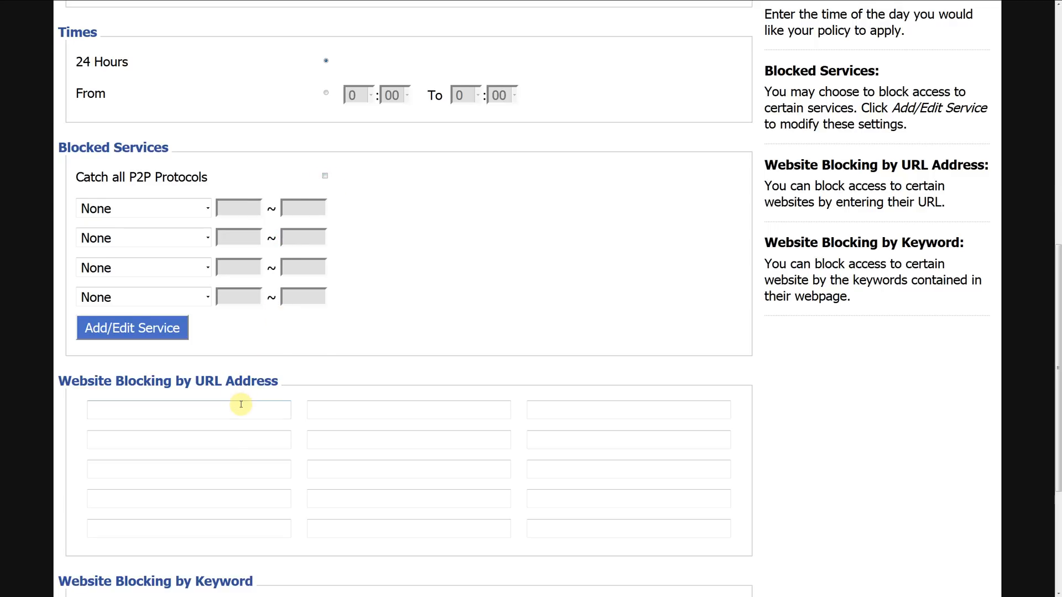
{"action": "scroll", "coordinate": [239, 403], "scroll_direction": "down", "scroll_amount": 4}
{"action": "scroll", "coordinate": [239, 337], "scroll_direction": "up", "scroll_amount": 2}
{"action": "scroll", "coordinate": [237, 355], "scroll_direction": "down", "scroll_amount": 2}
{"action": "left_click", "coordinate": [183, 398]}
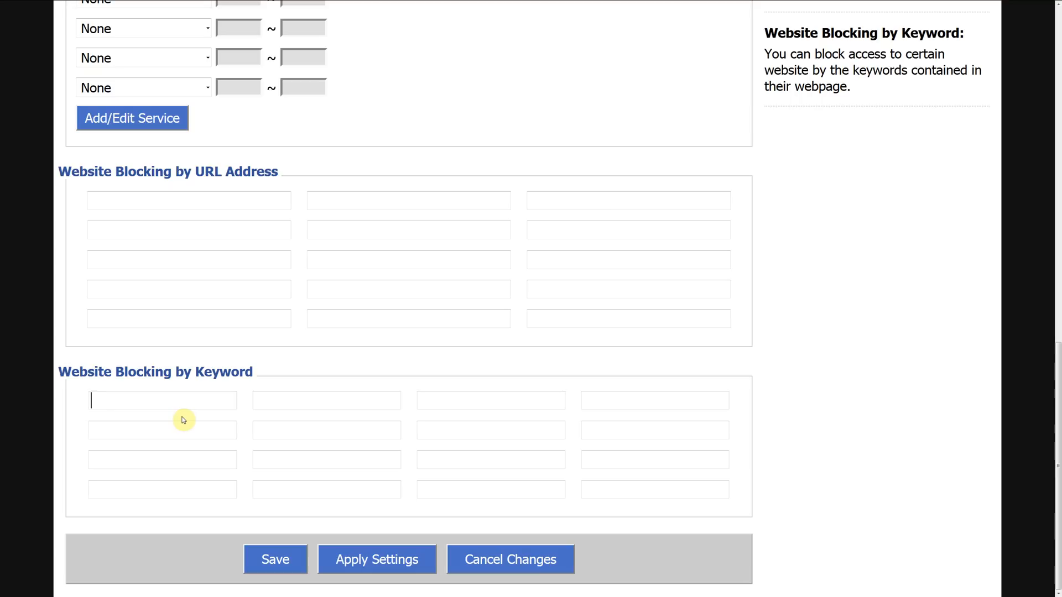
{"action": "type", "text": "SEX"}
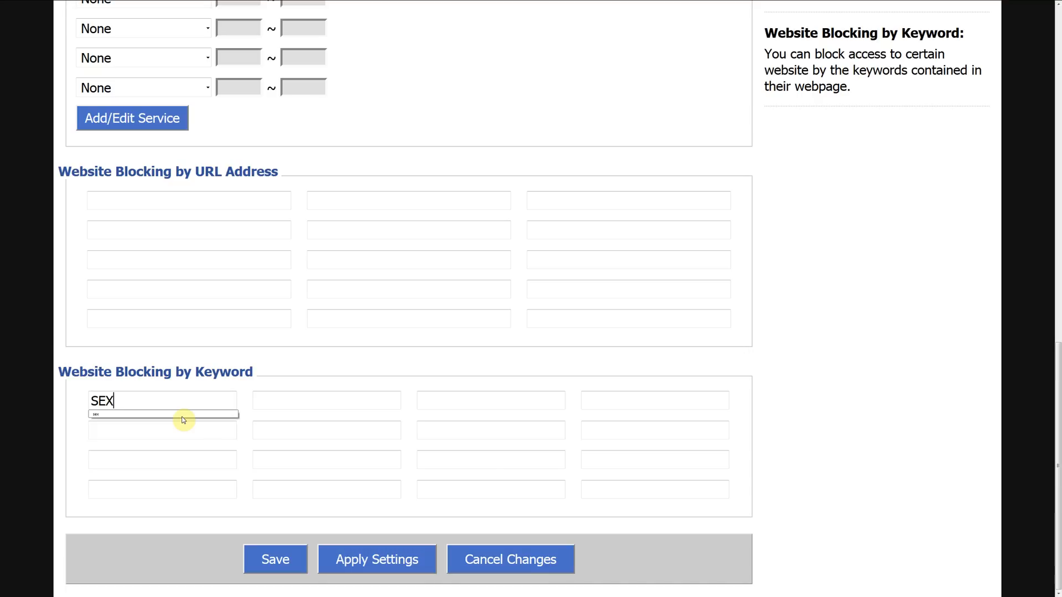
{"action": "key", "text": "BackSpace"}
{"action": "key", "text": "BackSpace"}
{"action": "key", "text": "BackSpace"}
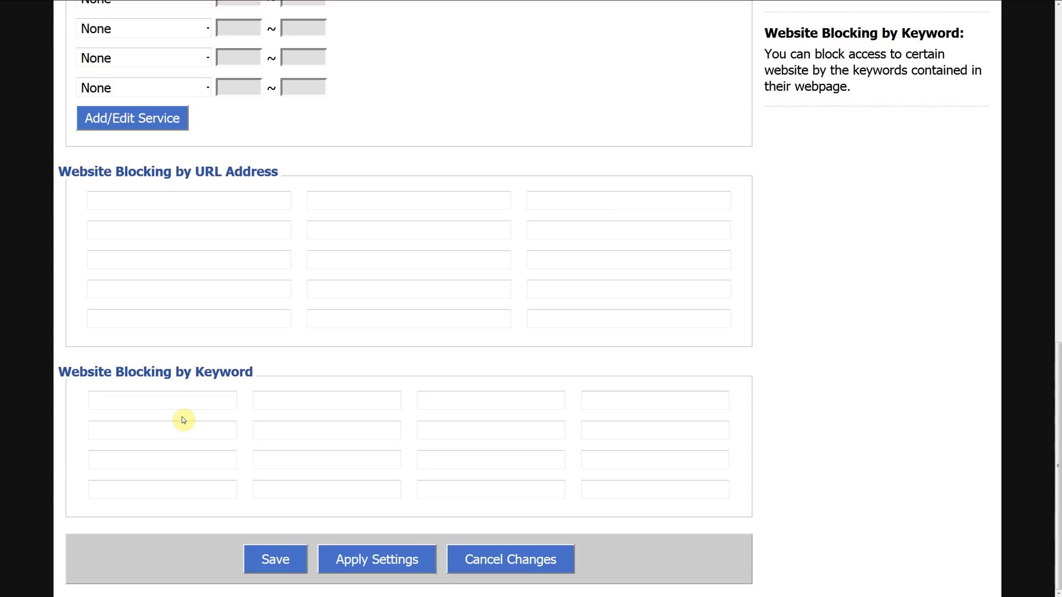
- Add googlesyndication.com as the first address under website blocking by URL address
{"action": "left_click", "coordinate": [138, 205]}
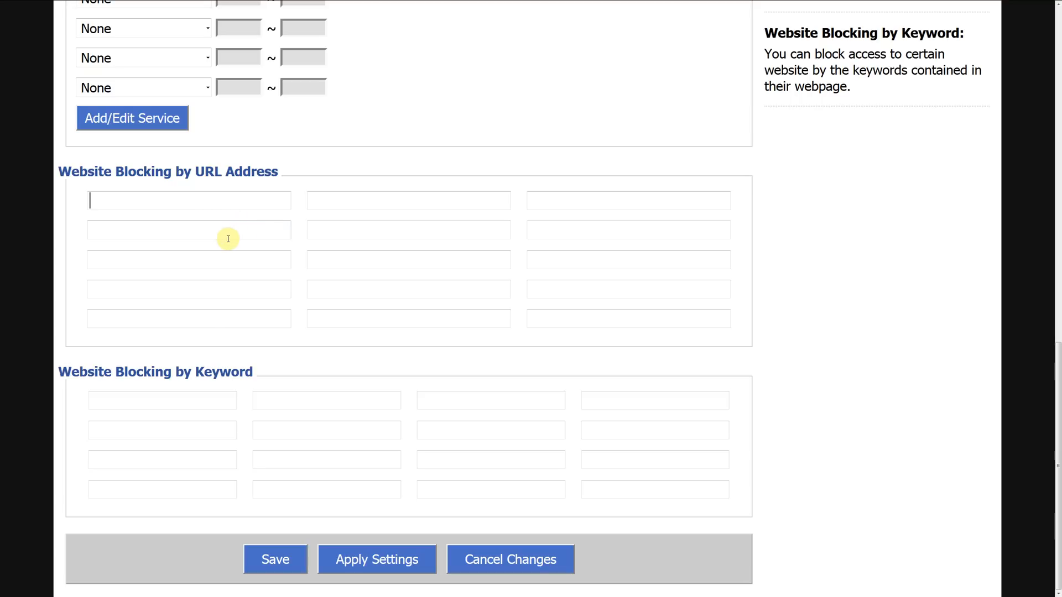
{"action": "type", "text": "googlesyndication.com"}
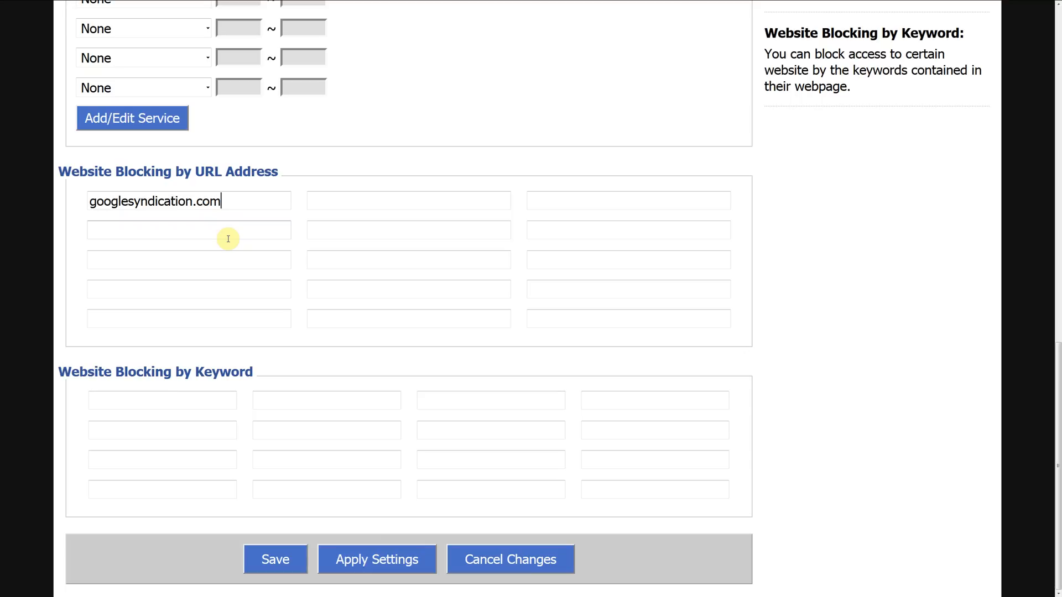
{"action": "key", "text": "Tab"}
- Enter example.com as the second blocked URL address and clear it again
{"action": "type", "text": "example.com"}
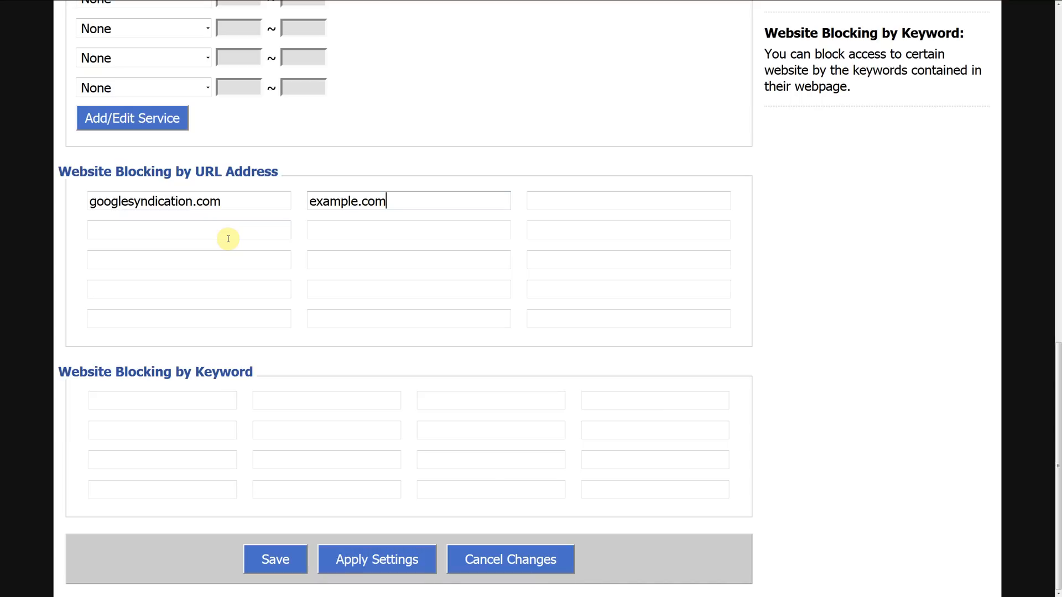
{"action": "key", "text": "BackSpace"}
{"action": "key", "text": "BackSpace"}
{"action": "key", "text": "BackSpace"}
{"action": "key", "text": "BackSpace"}
{"action": "key", "text": "BackSpace"}
{"action": "key", "text": "BackSpace"}
{"action": "key", "text": "BackSpace"}
{"action": "key", "text": "BackSpace"}
{"action": "key", "text": "BackSpace"}
{"action": "key", "text": "BackSpace"}
{"action": "key", "text": "BackSpace"}
- Add teens.blogspot.com as the second address under website blocking by URL address
{"action": "type", "text": "blogspot.com"}
{"action": "key", "text": "Home"}
{"action": "type", "text": "teens."}
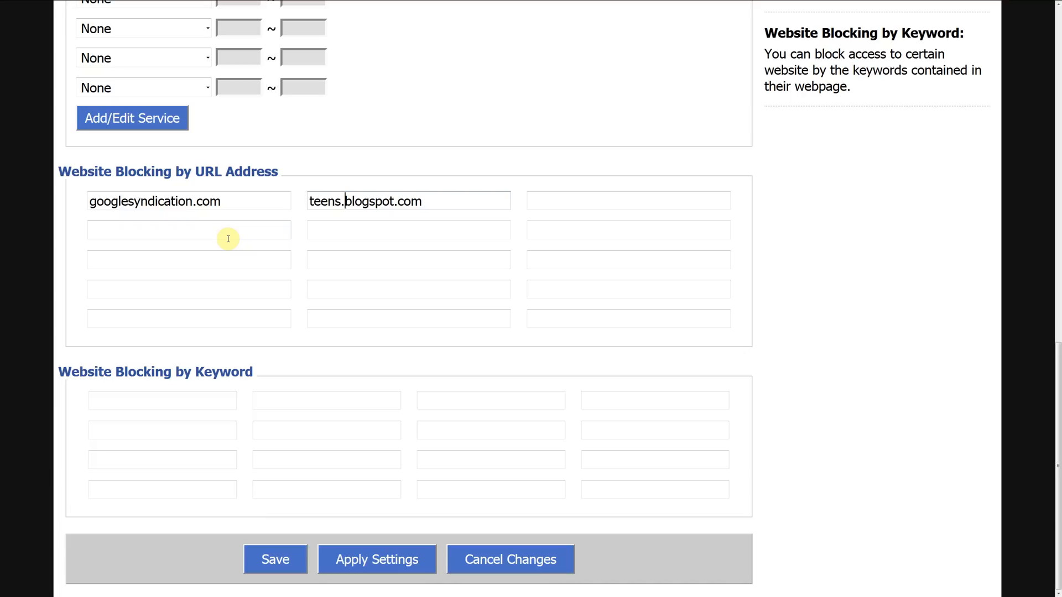
- Set the status of the Block Website and Ads policy to Enable
{"action": "scroll", "coordinate": [332, 213], "scroll_direction": "up", "scroll_amount": 15}
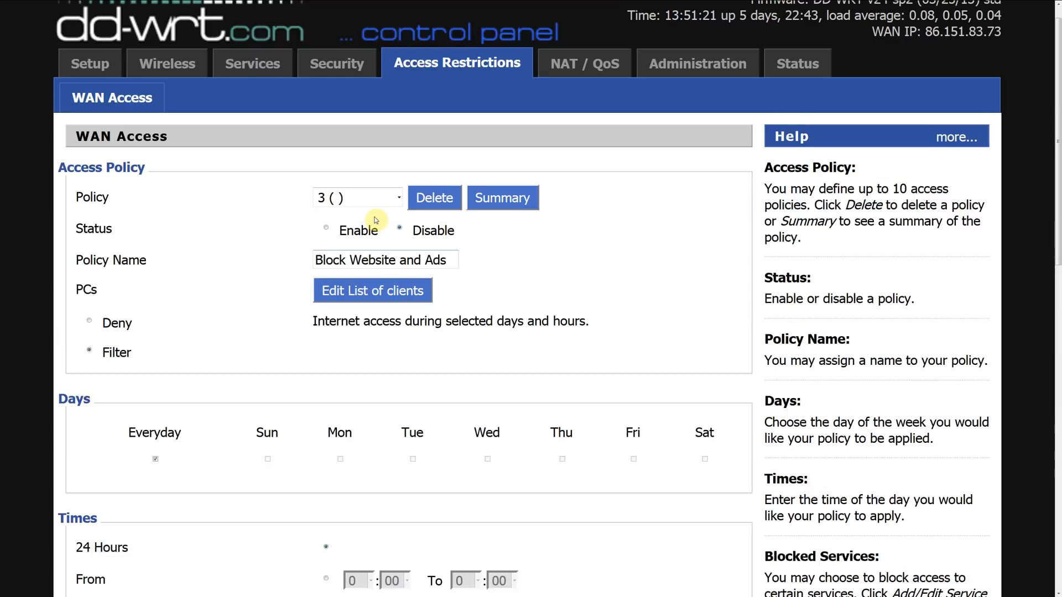
{"action": "left_click", "coordinate": [325, 250]}
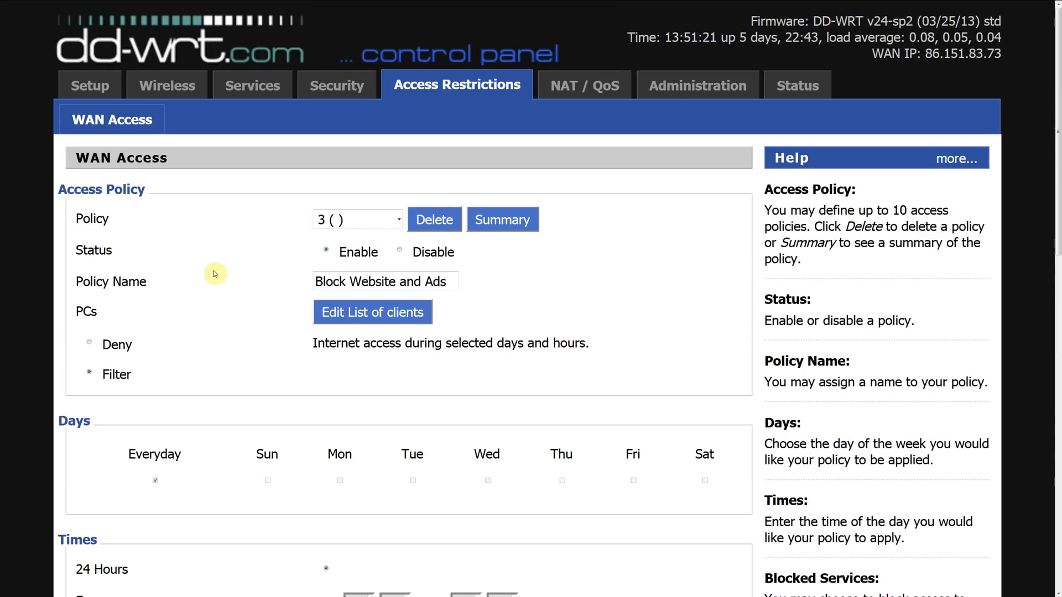
{"action": "left_click_drag", "start_coordinate": [76, 251], "coordinate": [114, 251]}
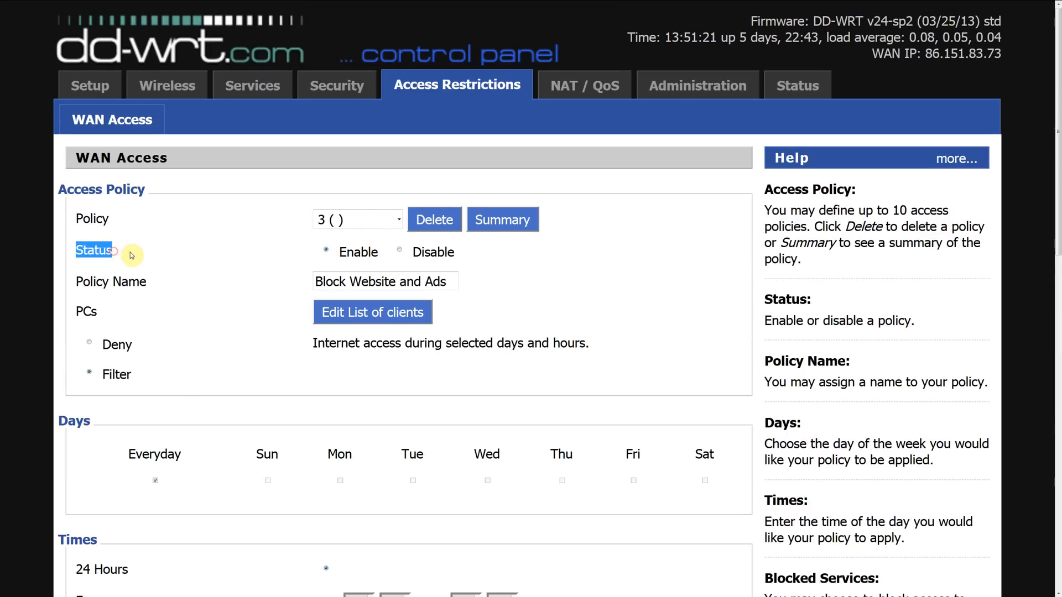
{"action": "left_click", "coordinate": [191, 257]}
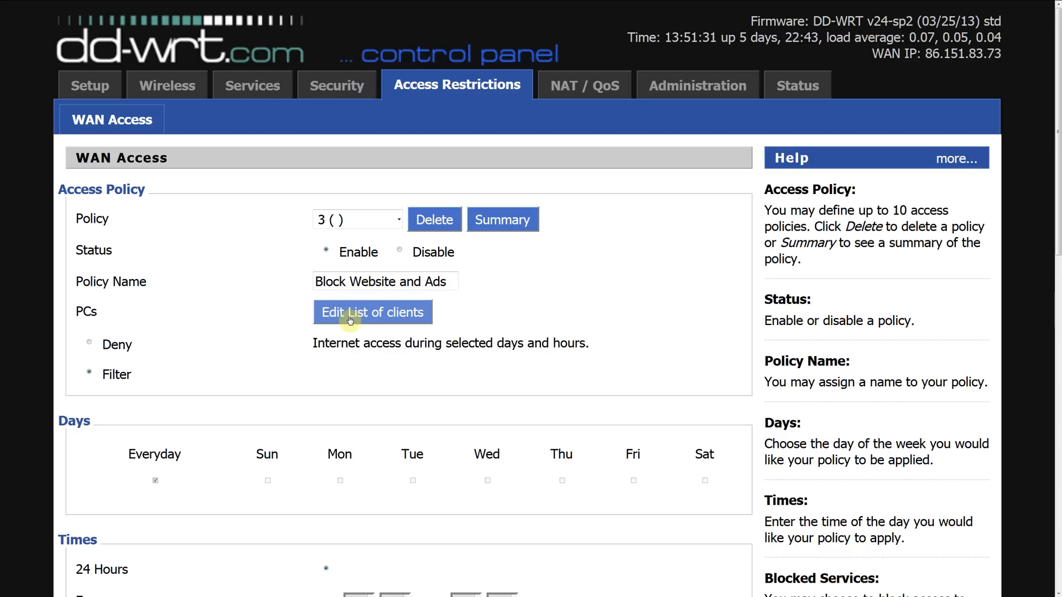
- Save the Block Website and Ads policy and apply the settings to the router
{"action": "scroll", "coordinate": [384, 323], "scroll_direction": "down", "scroll_amount": 7}
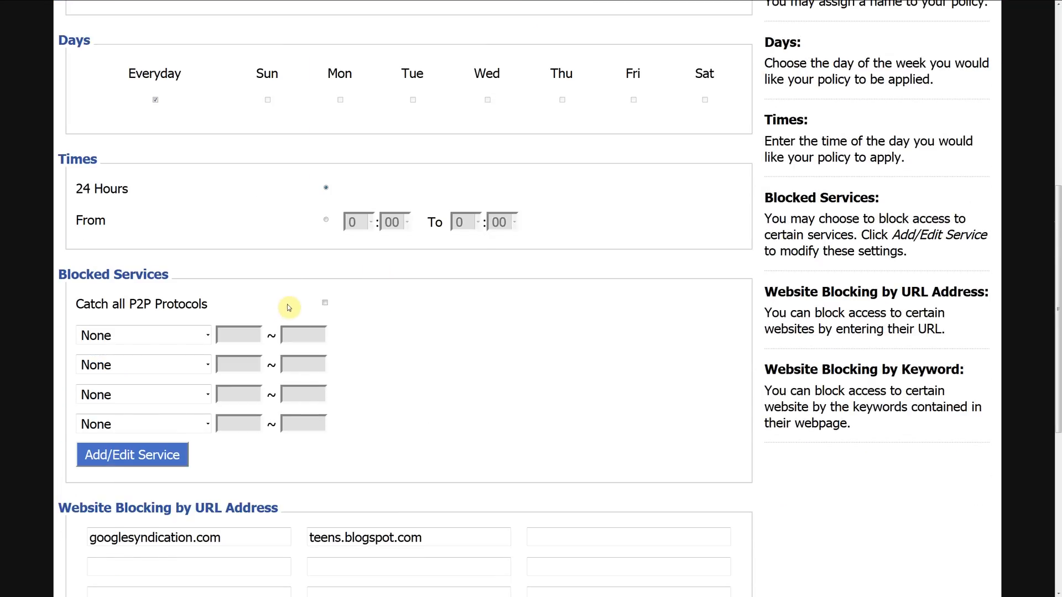
{"action": "scroll", "coordinate": [292, 322], "scroll_direction": "down", "scroll_amount": 6}
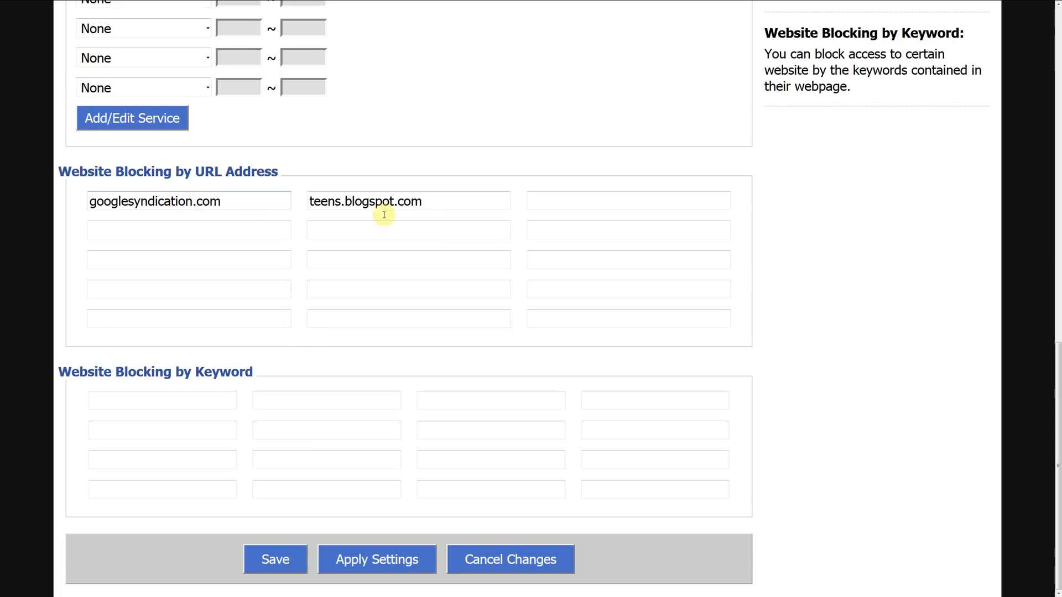
{"action": "left_click", "coordinate": [291, 564]}
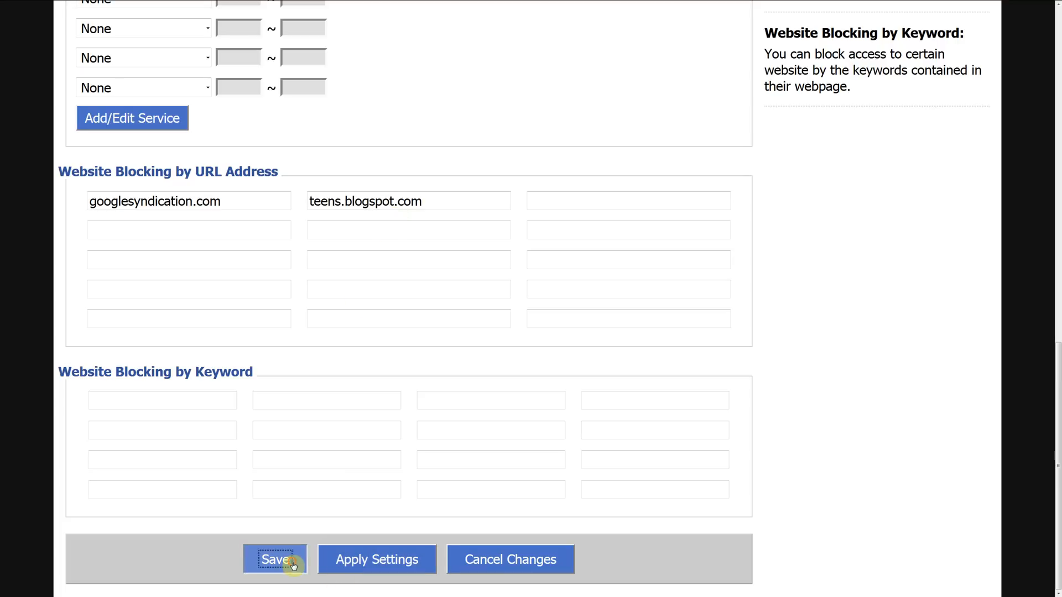
{"action": "scroll", "coordinate": [367, 569], "scroll_direction": "down", "scroll_amount": 13}
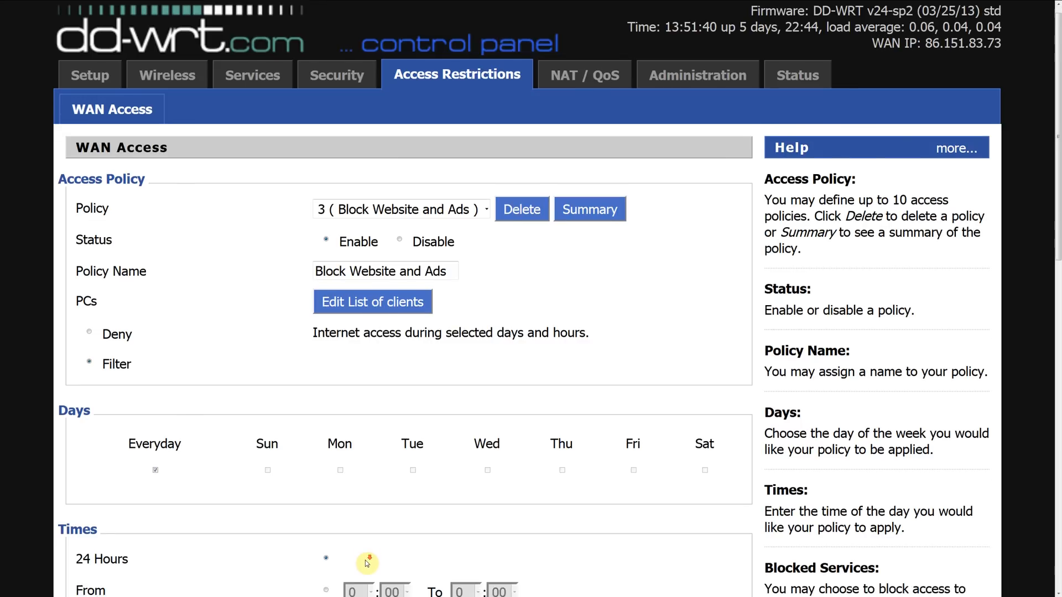
{"action": "left_click", "coordinate": [362, 562]}
{"action": "scroll", "coordinate": [388, 531], "scroll_direction": "up", "scroll_amount": 4}
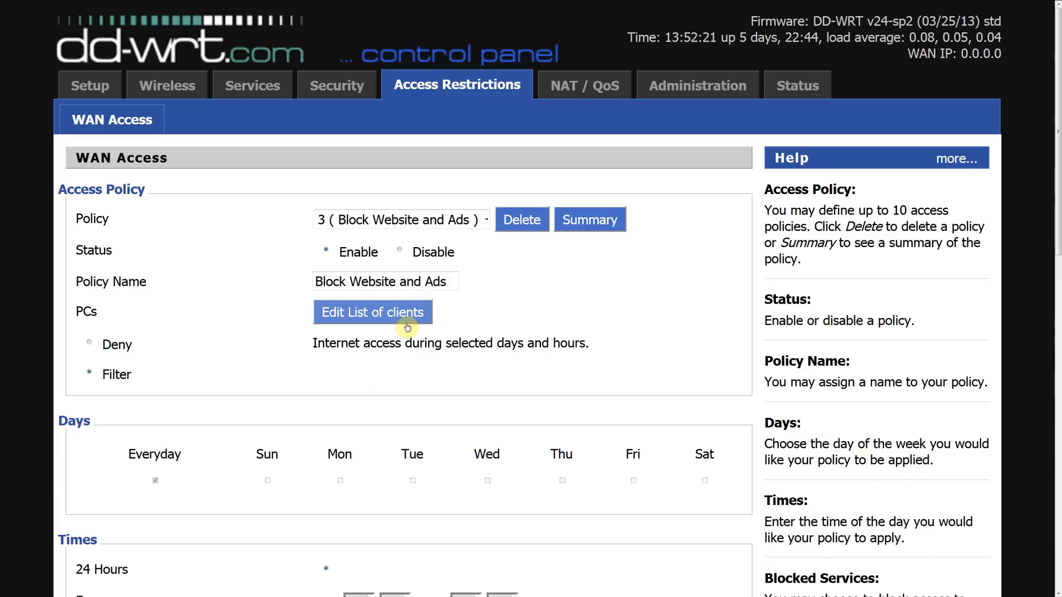
{"action": "left_click", "coordinate": [407, 326]}
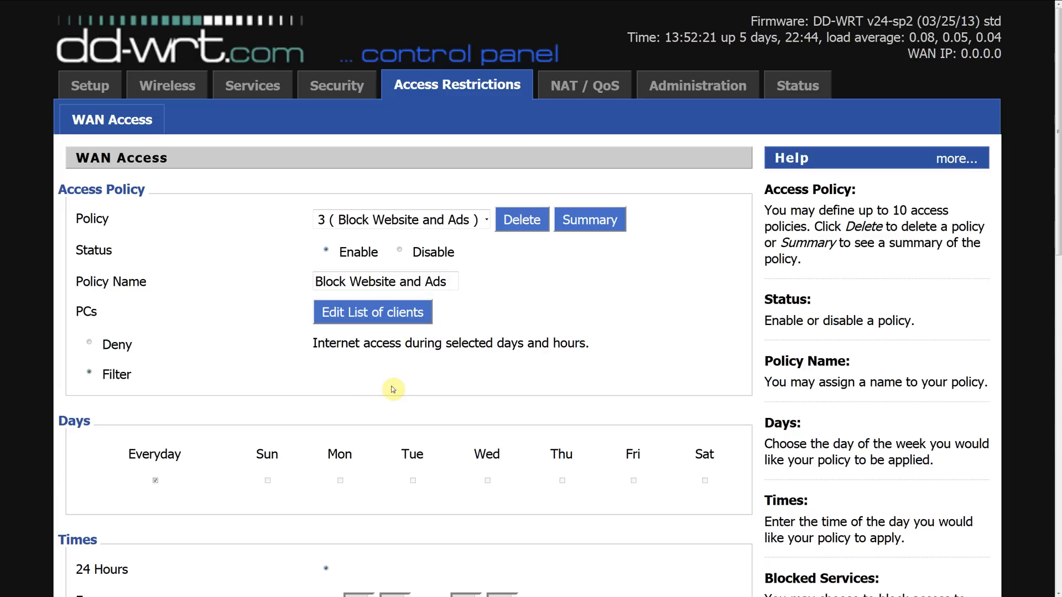